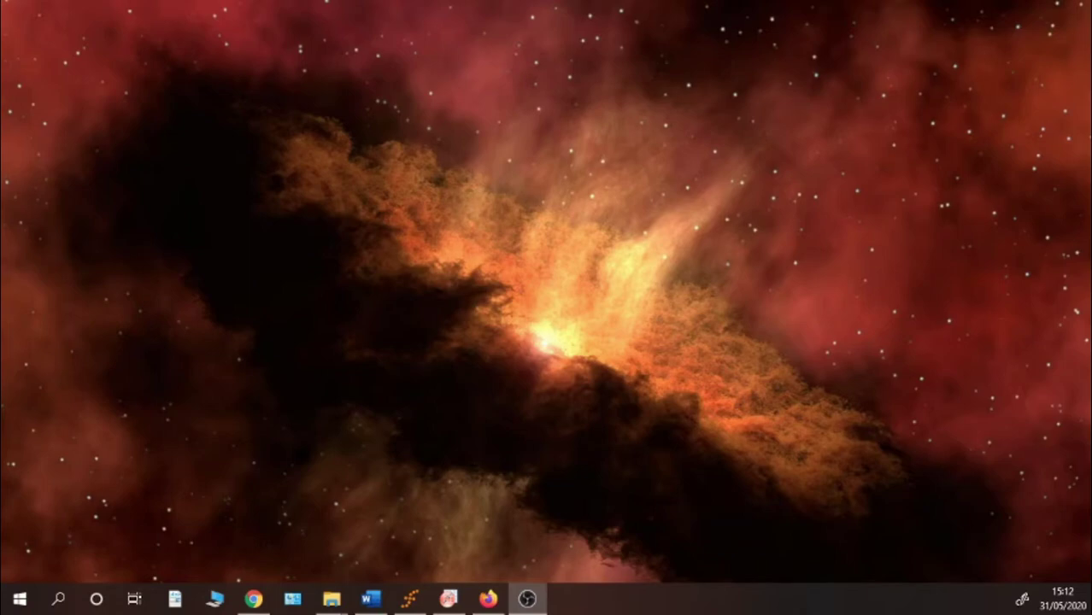
# Bring forward the Firefox window showing the fityk.nieto.pl homepage.
pyautogui.hotkey('alt', 'Tab')
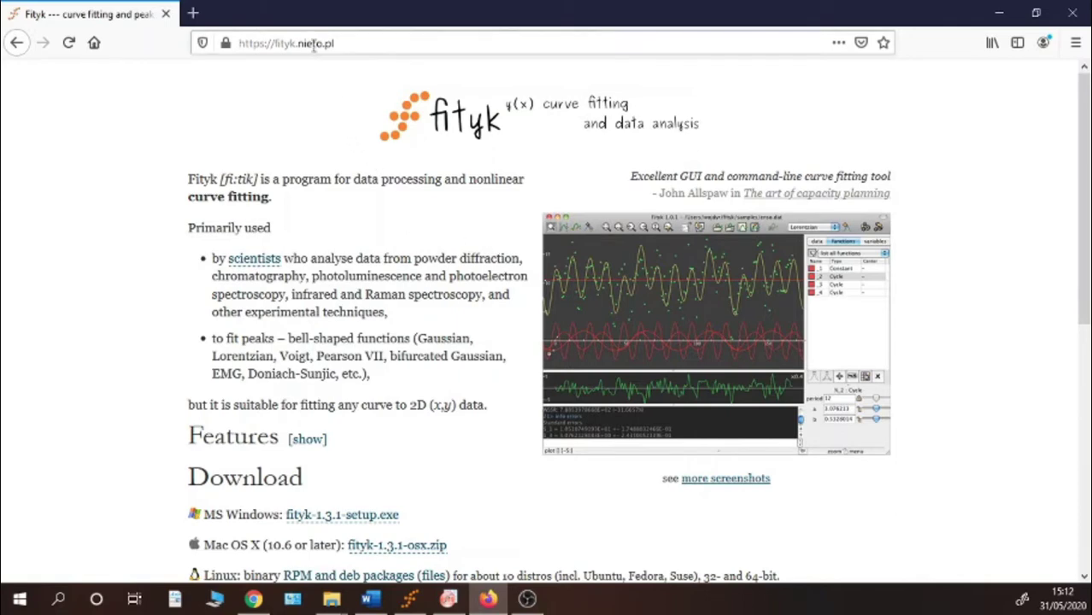
# Read the Fityk homepage's download and citation lines, then switch to the Fityk 1.3.1 window.
pyautogui.scroll(-5, 336, 212)
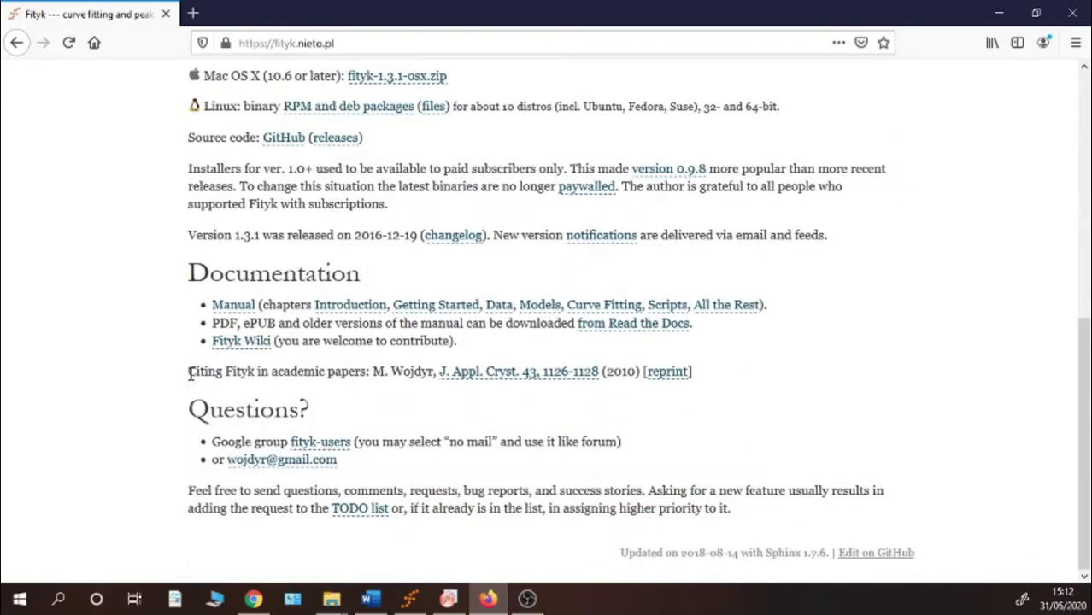
pyautogui.moveTo(192, 373); pyautogui.dragTo(641, 370)
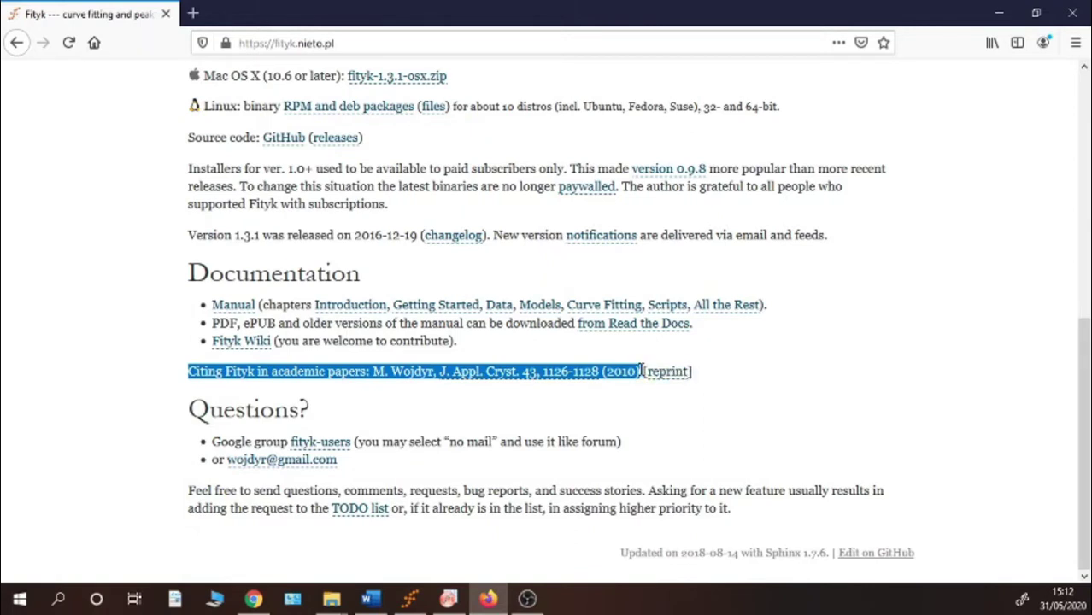
pyautogui.click(316, 376)
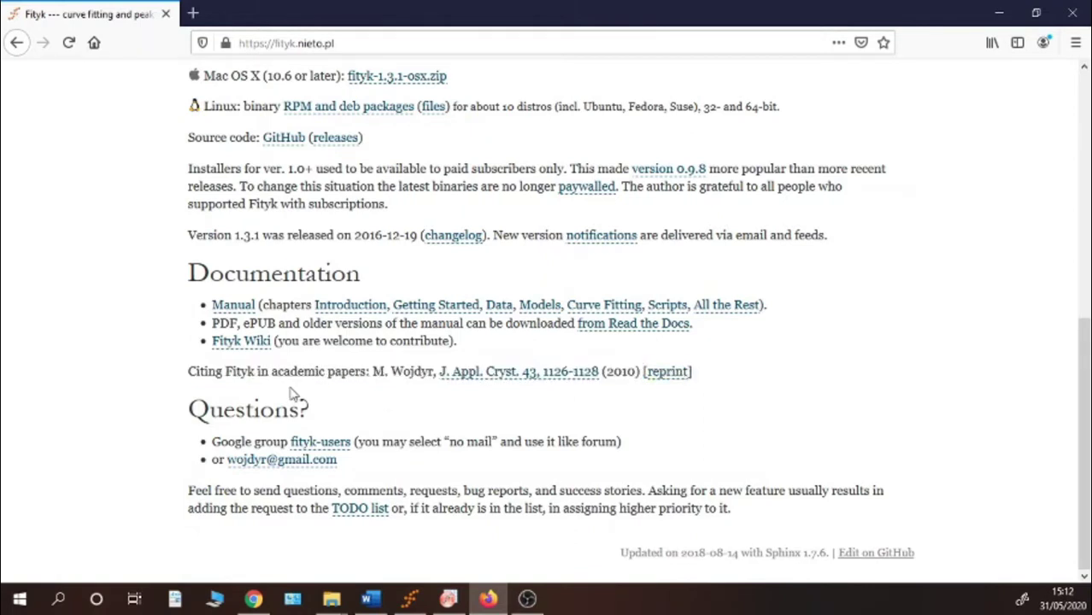
pyautogui.scroll(8, 303, 381)
pyautogui.scroll(2, 304, 368)
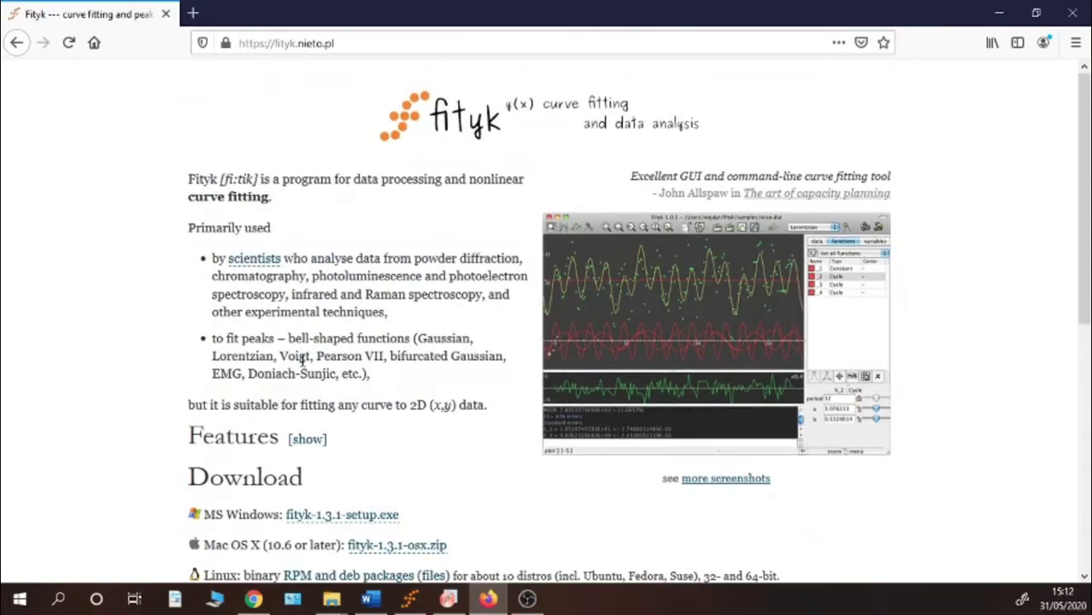
pyautogui.scroll(-2, 308, 472)
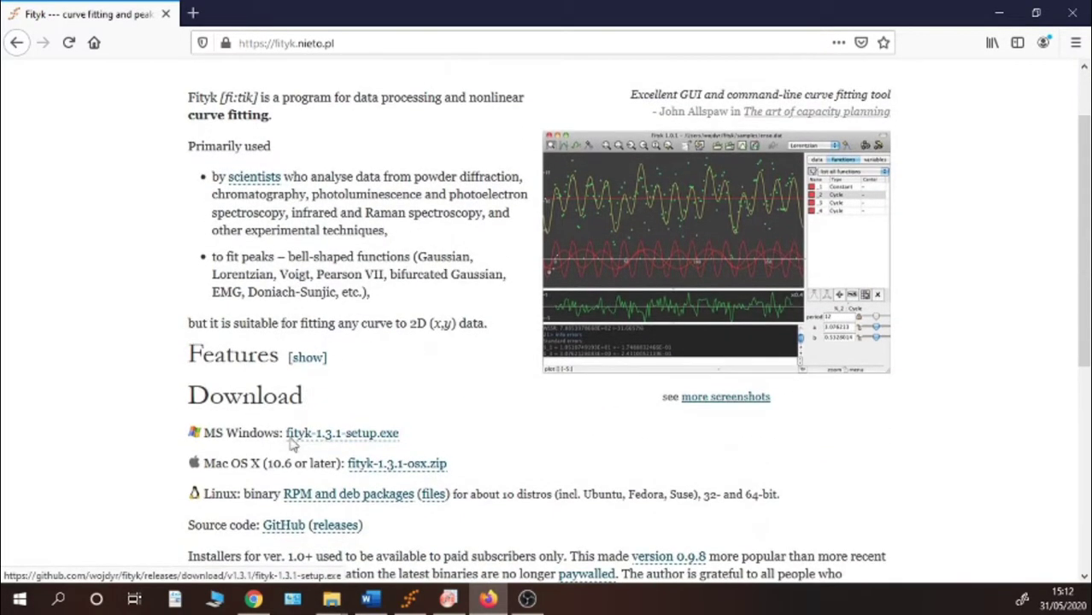
pyautogui.click(409, 599)
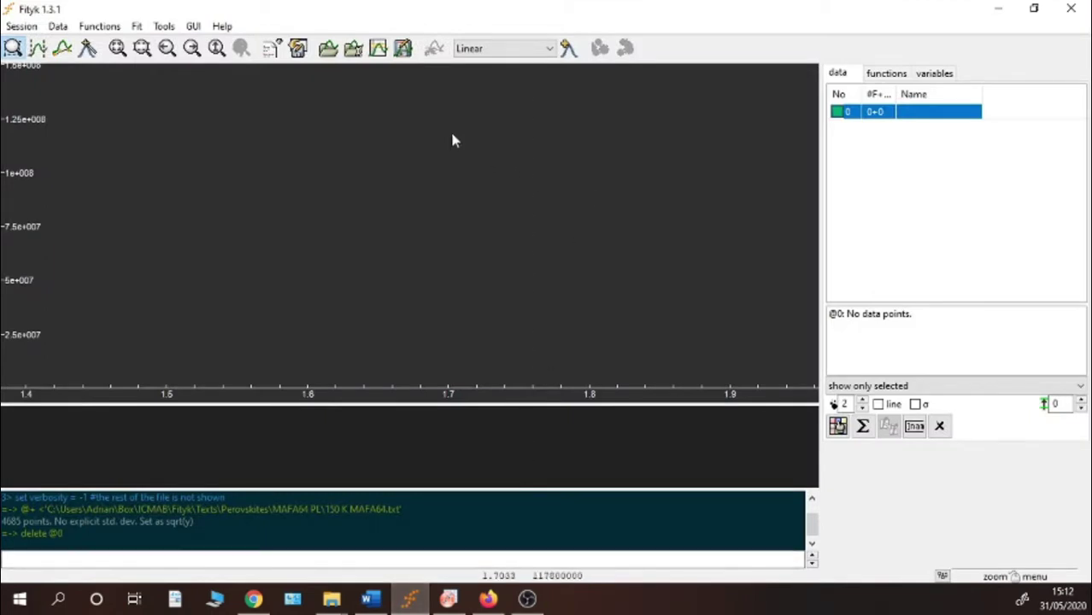
# Load 150 K MAFA64.txt through 100 K MAFA64.txt as eleven datasets, sorted by name.
pyautogui.click(328, 51)
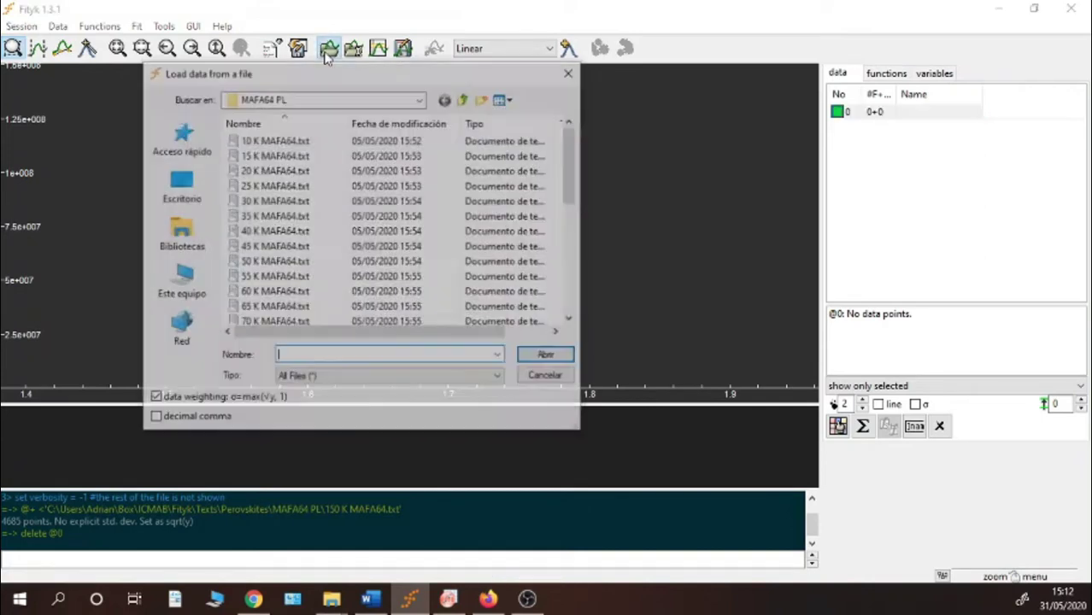
pyautogui.click(302, 126)
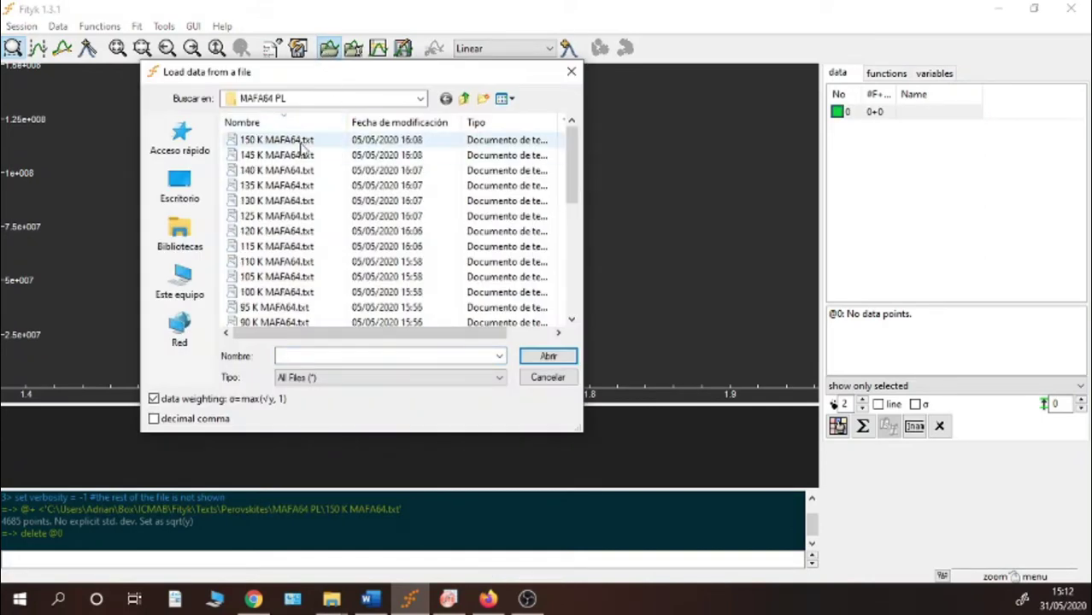
pyautogui.click(300, 144)
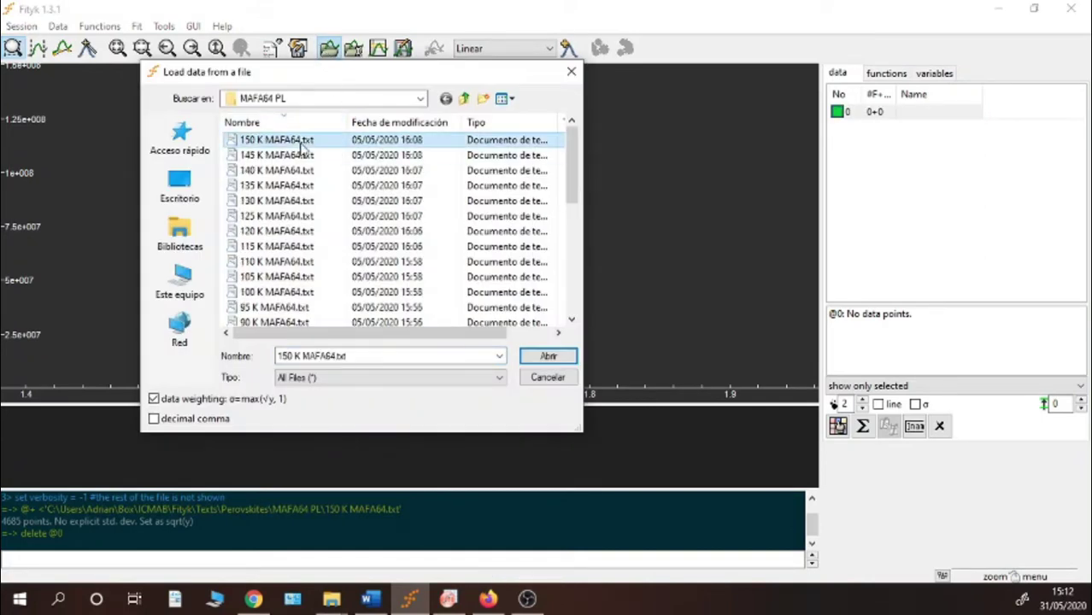
pyautogui.keyDown('shift'); pyautogui.click(289, 293); pyautogui.keyUp('shift')
pyautogui.click(544, 357)
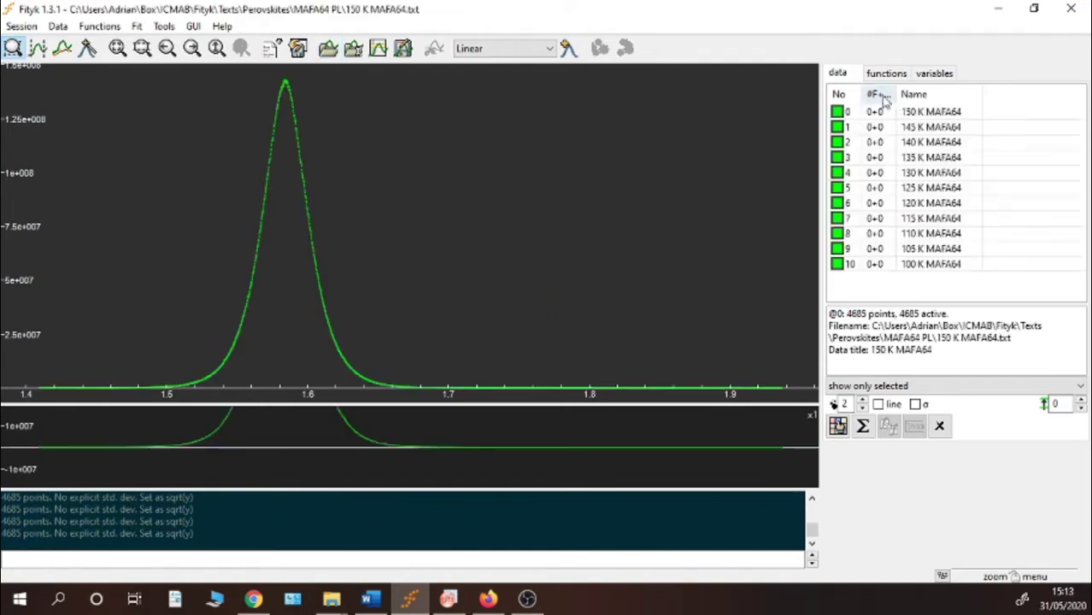
# Step through the loaded datasets from 145 K down to 105 K.
pyautogui.click(892, 114)
pyautogui.click(900, 128)
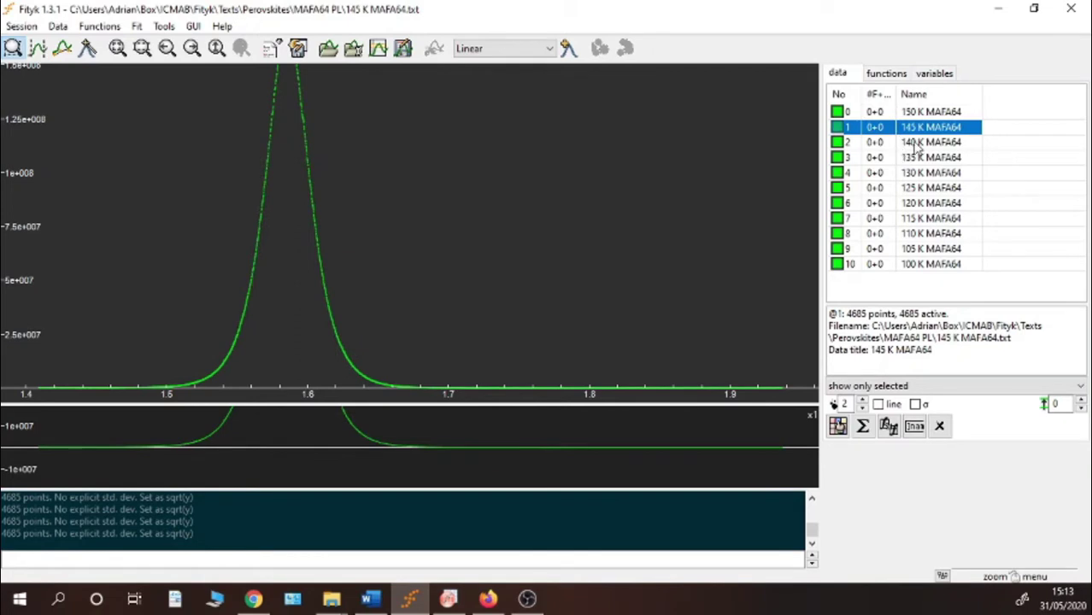
pyautogui.click(909, 143)
pyautogui.click(909, 158)
pyautogui.click(902, 173)
pyautogui.click(895, 188)
pyautogui.click(888, 203)
pyautogui.click(886, 220)
pyautogui.click(881, 235)
pyautogui.click(879, 249)
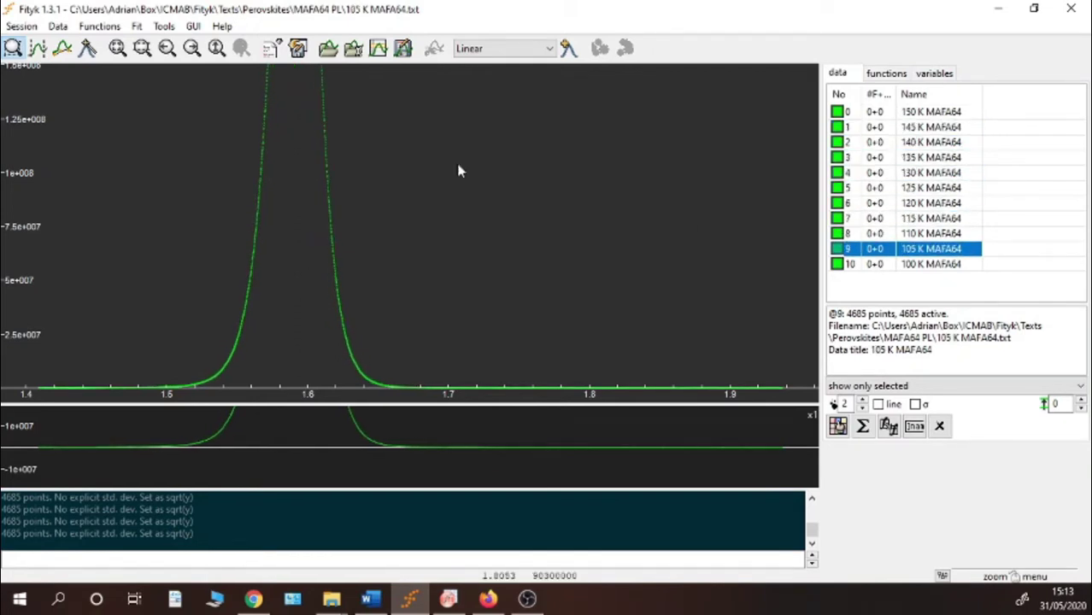
# Fit the y axis to the peak and plot data as size-3 points joined by a line.
pyautogui.click(142, 47)
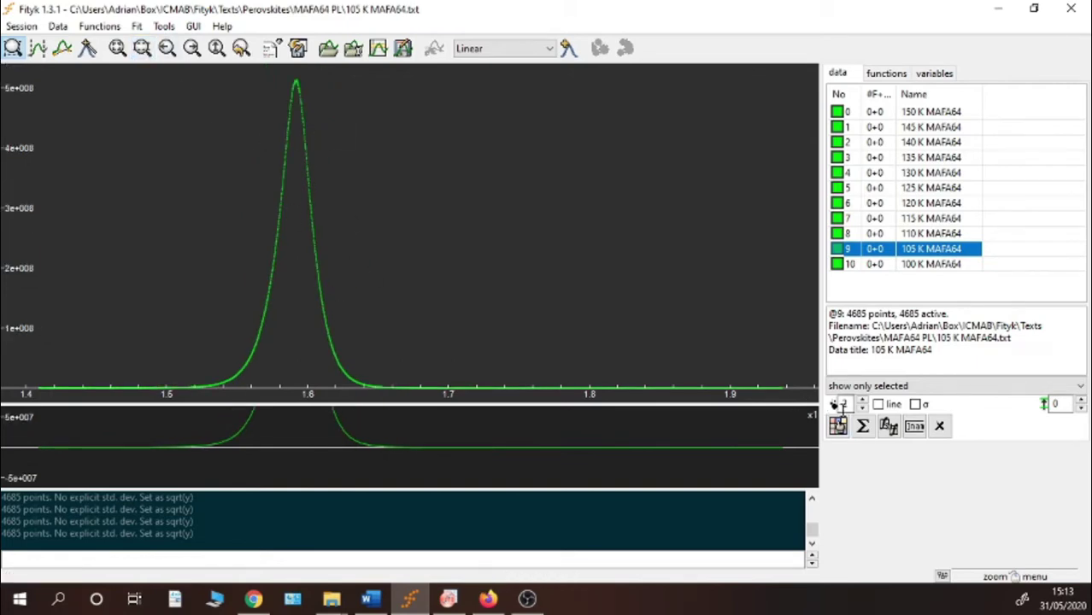
pyautogui.click(871, 250)
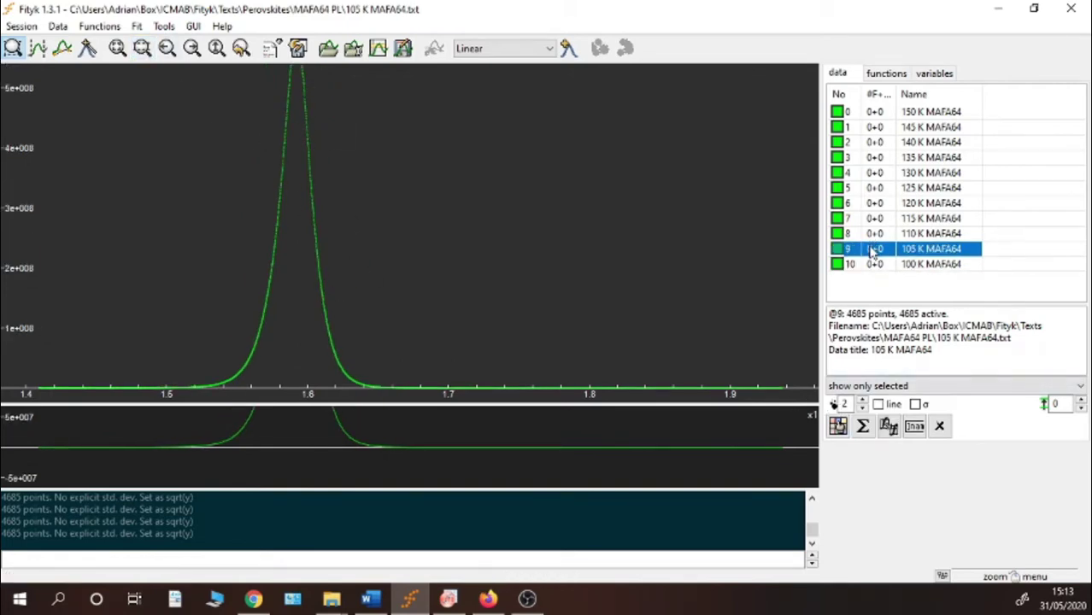
pyautogui.click(863, 401)
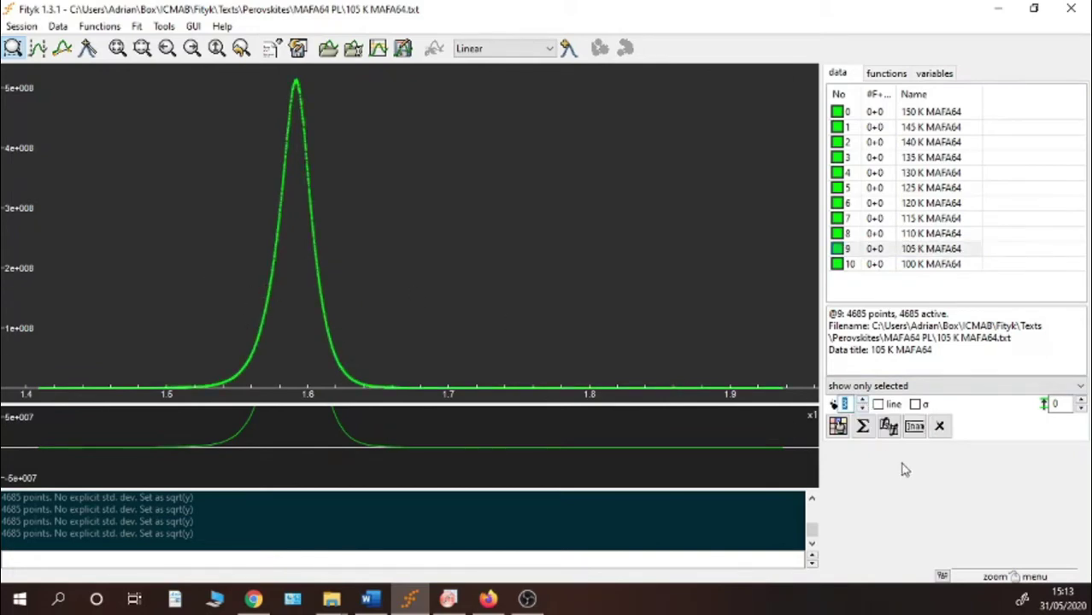
pyautogui.click(878, 404)
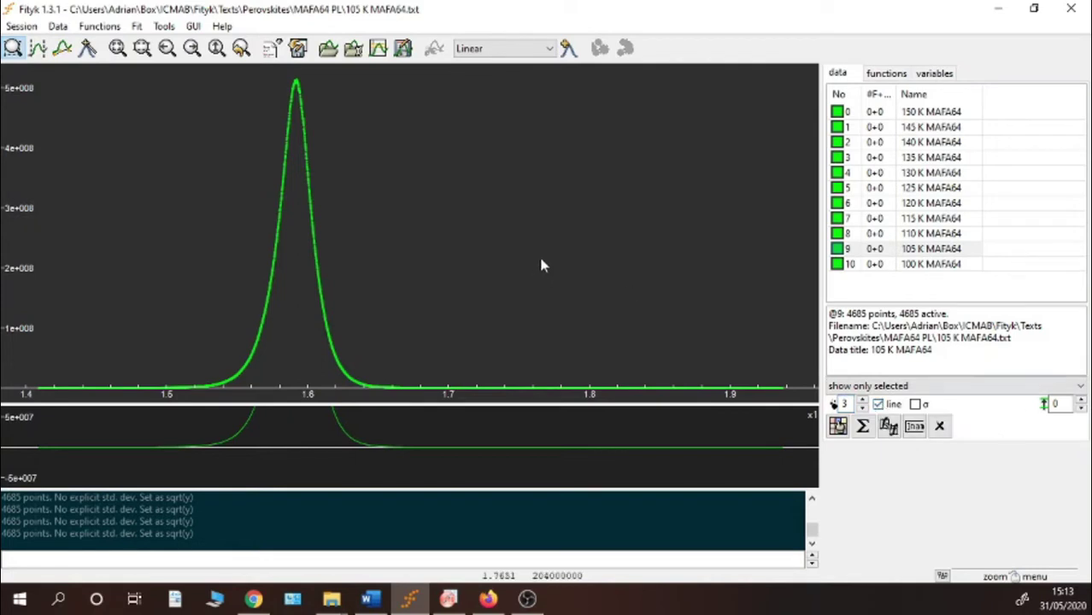
# Check the functions and variables lists, then show the 150 K dataset 0.
pyautogui.click(885, 72)
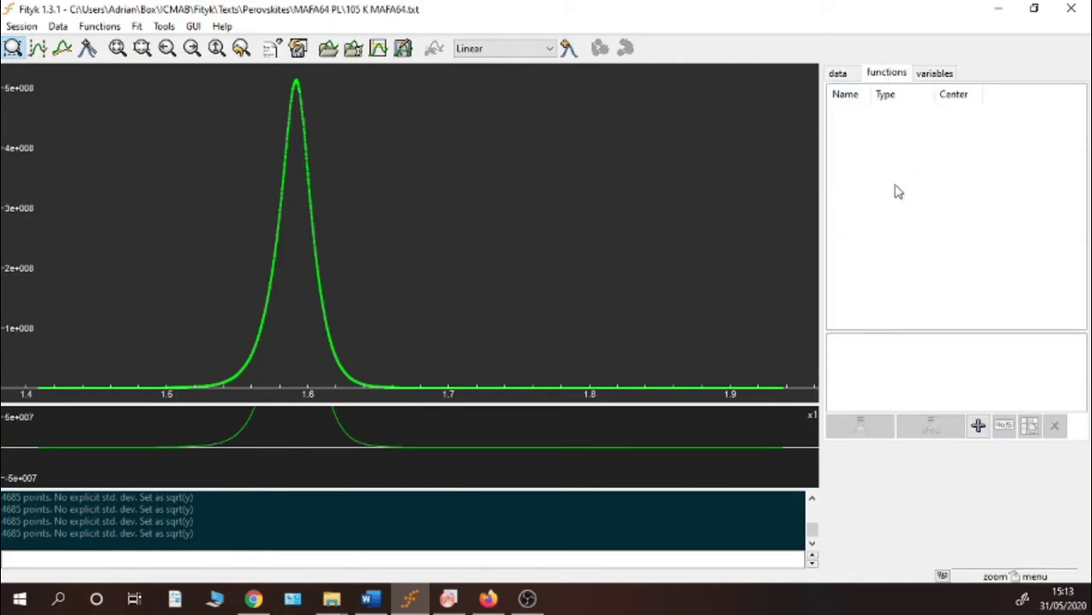
pyautogui.click(931, 74)
pyautogui.click(838, 74)
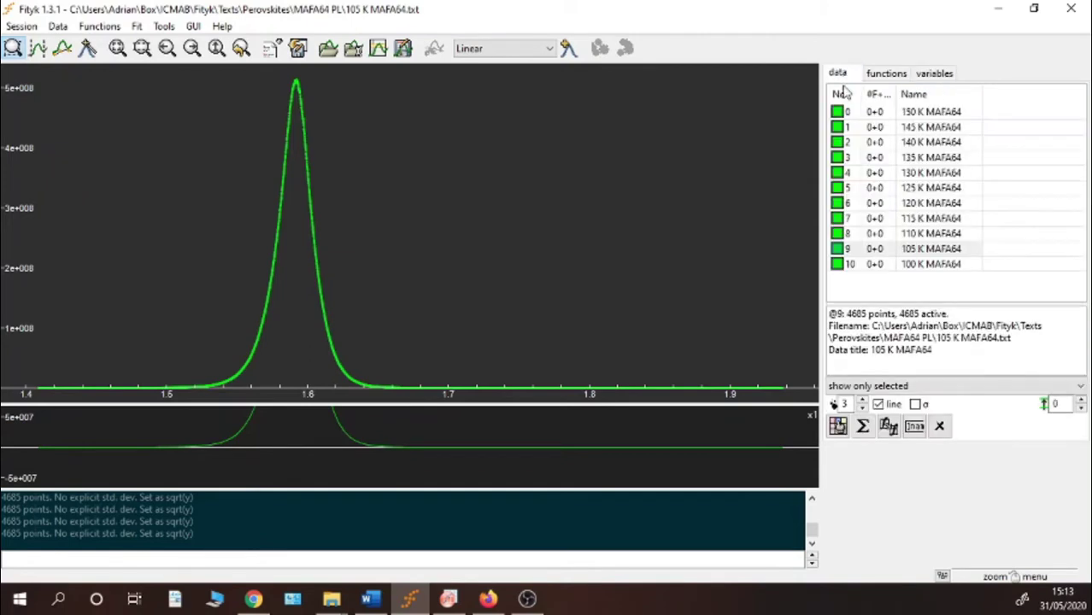
pyautogui.click(868, 120)
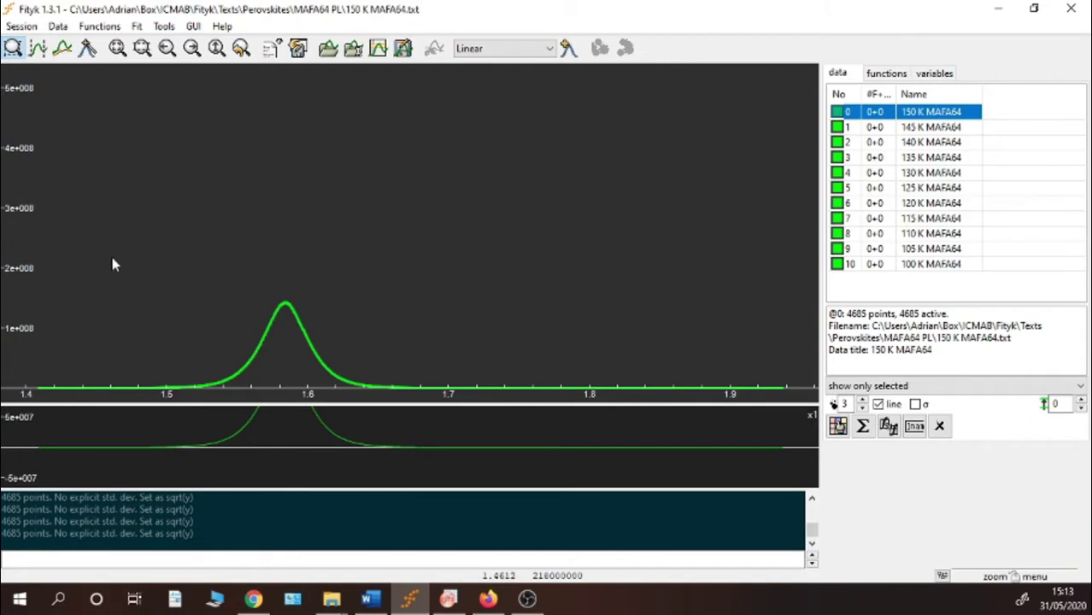
# Zoom into the 150 K peak and its right tail, then return to the full view.
pyautogui.moveTo(112, 263); pyautogui.dragTo(430, 401)
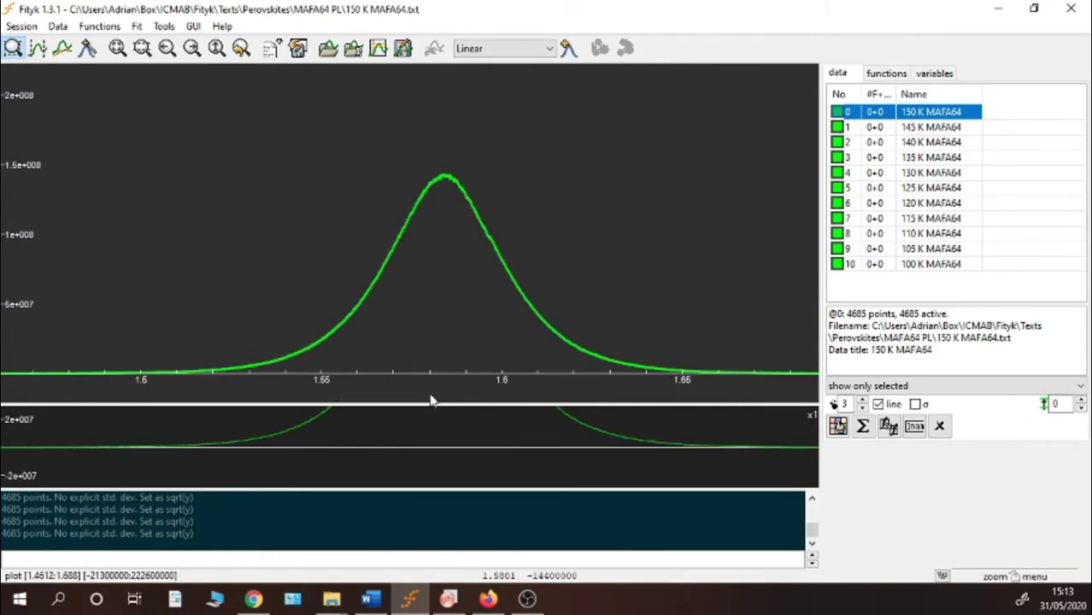
pyautogui.click(117, 49)
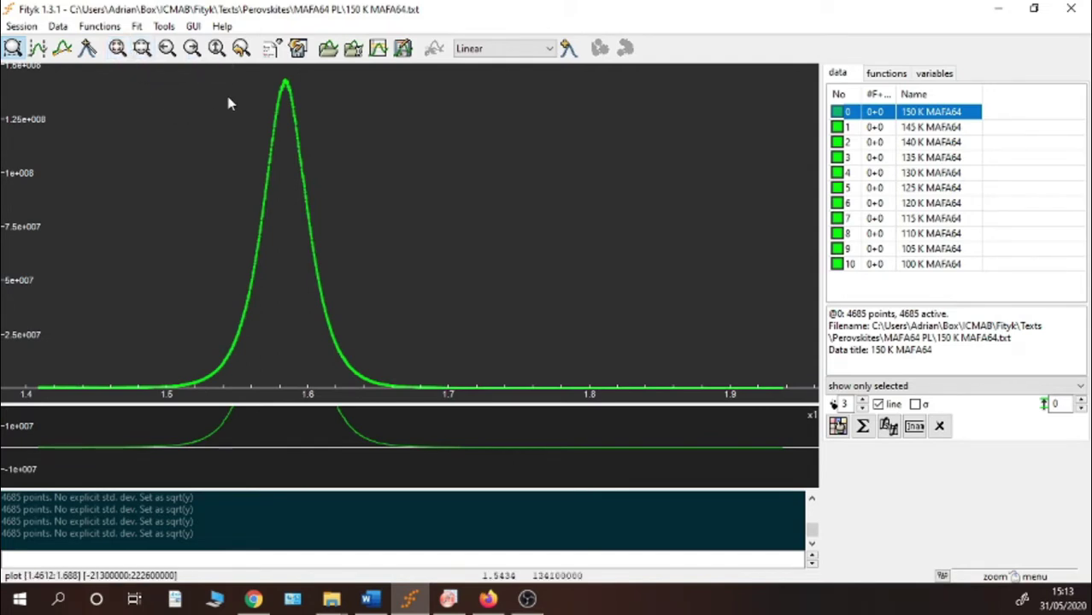
pyautogui.moveTo(280, 220); pyautogui.dragTo(415, 400)
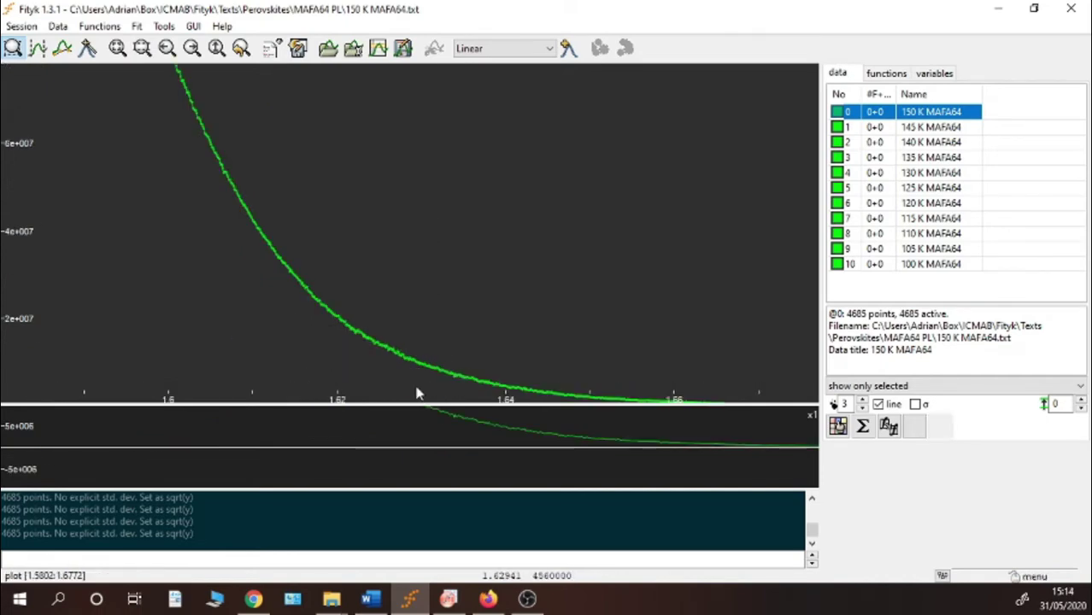
pyautogui.click(142, 48)
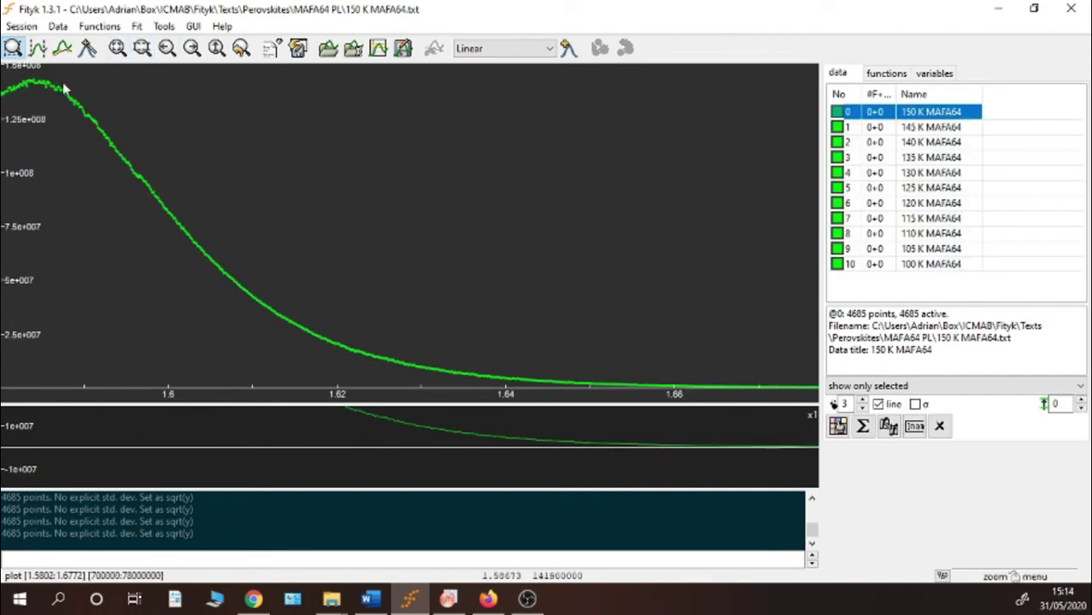
pyautogui.click(117, 49)
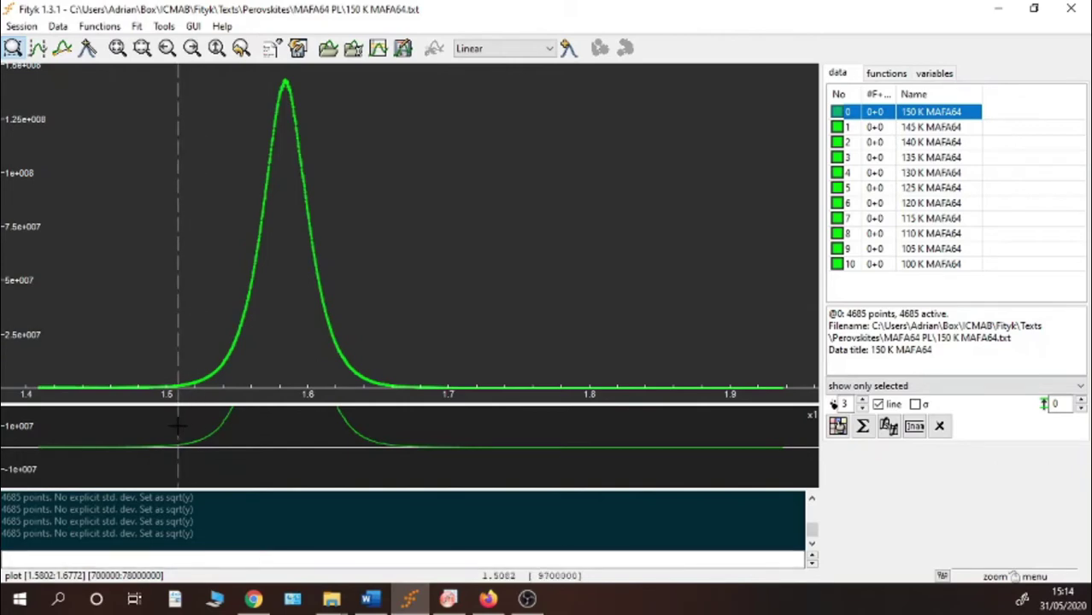
# Zoom horizontally onto the peak, restore the full spectrum, and enter data-range mode.
pyautogui.moveTo(149, 441); pyautogui.dragTo(422, 448)
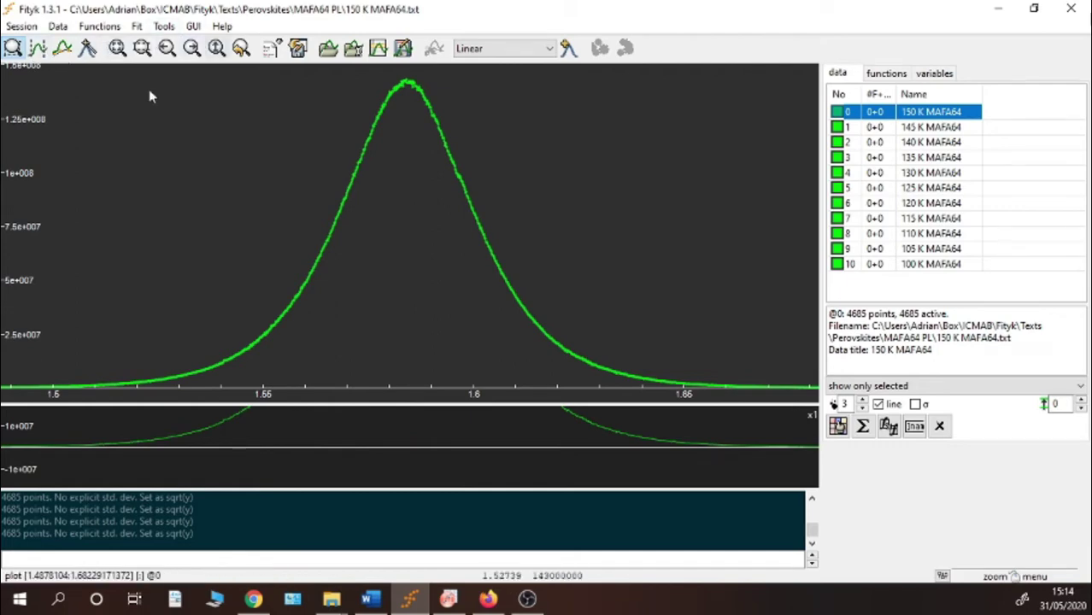
pyautogui.click(120, 51)
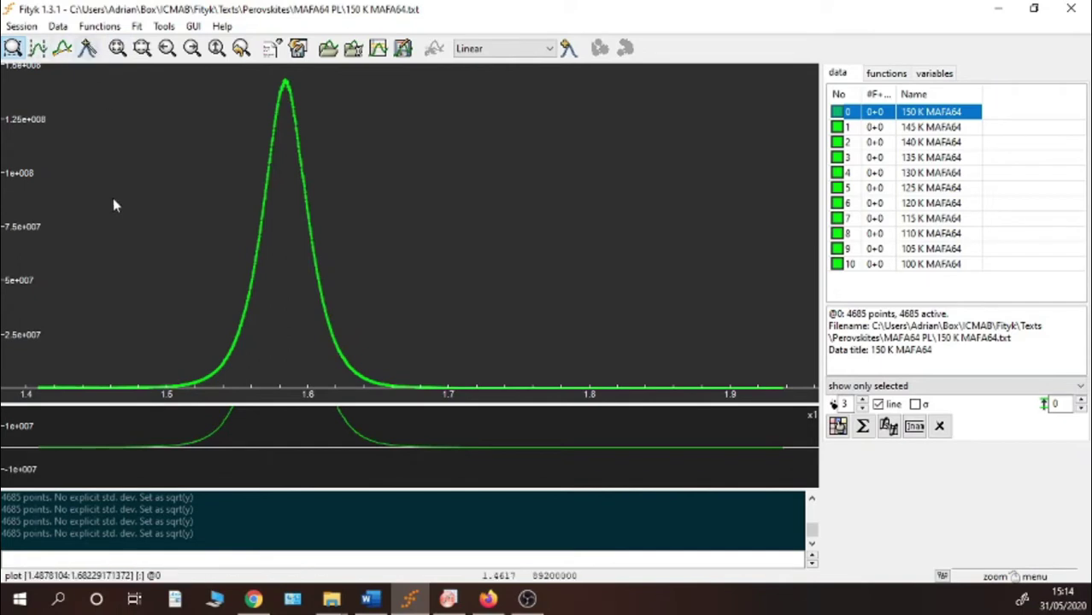
pyautogui.click(39, 51)
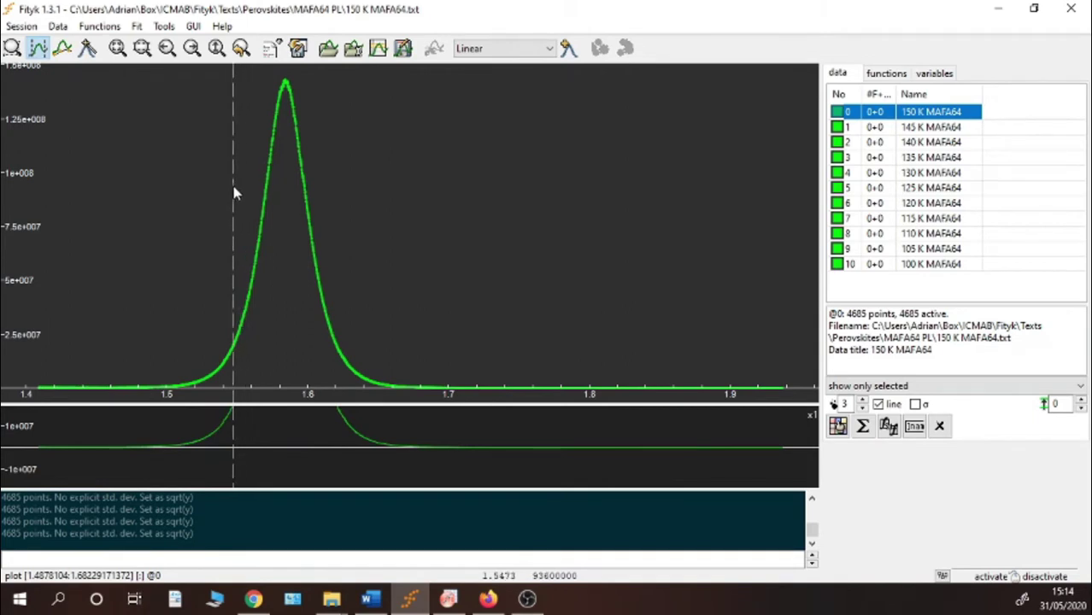
pyautogui.moveTo(235, 194); pyautogui.dragTo(288, 209)
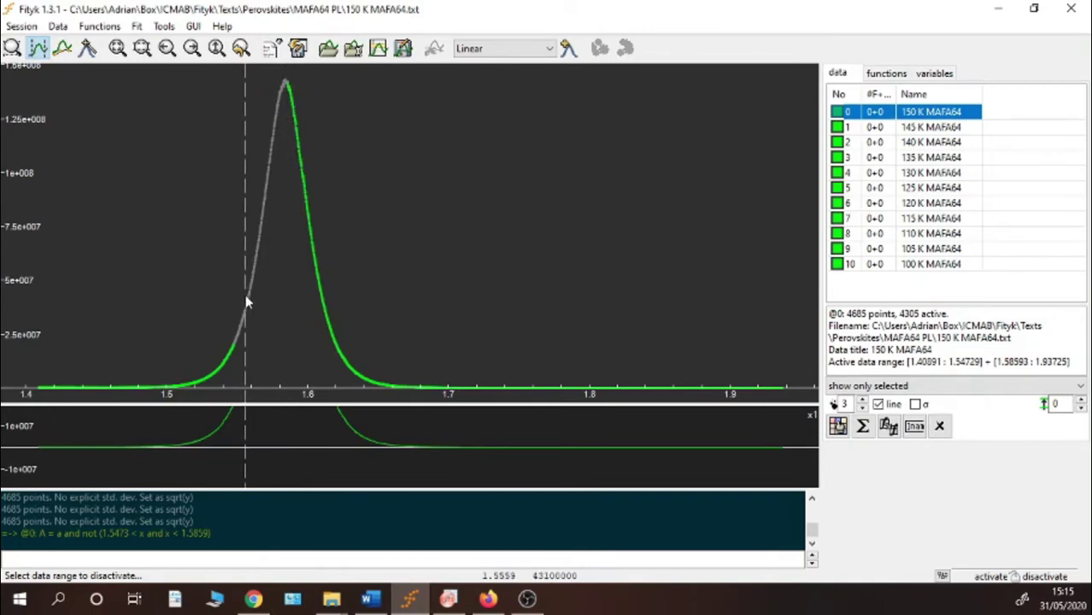
pyautogui.moveTo(204, 260); pyautogui.dragTo(302, 129)
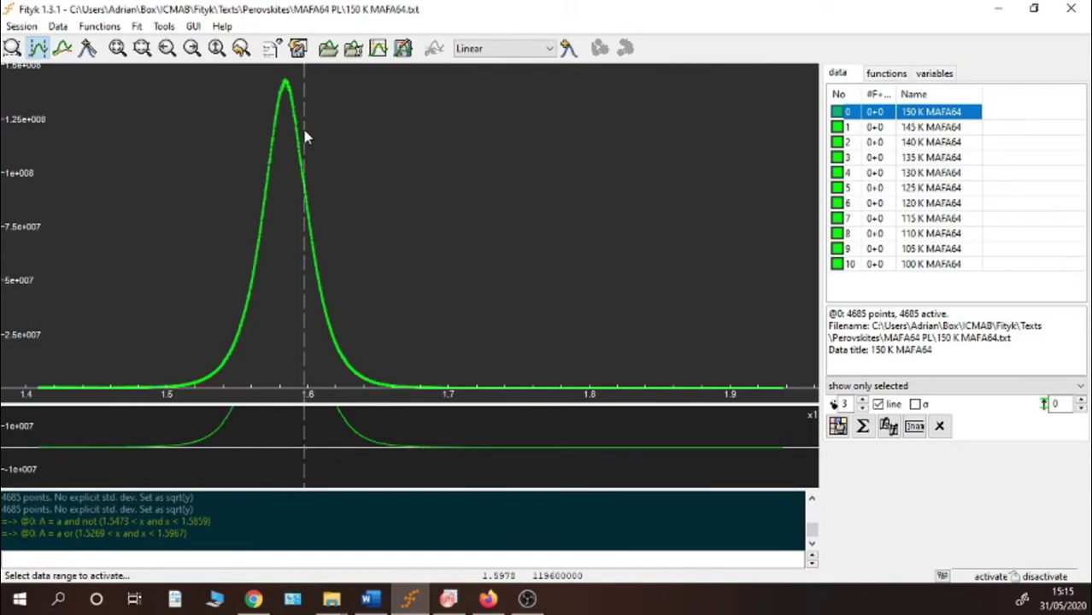
# In baseline mode, place six baseline points along the base of the 150 K spectrum.
pyautogui.click(63, 50)
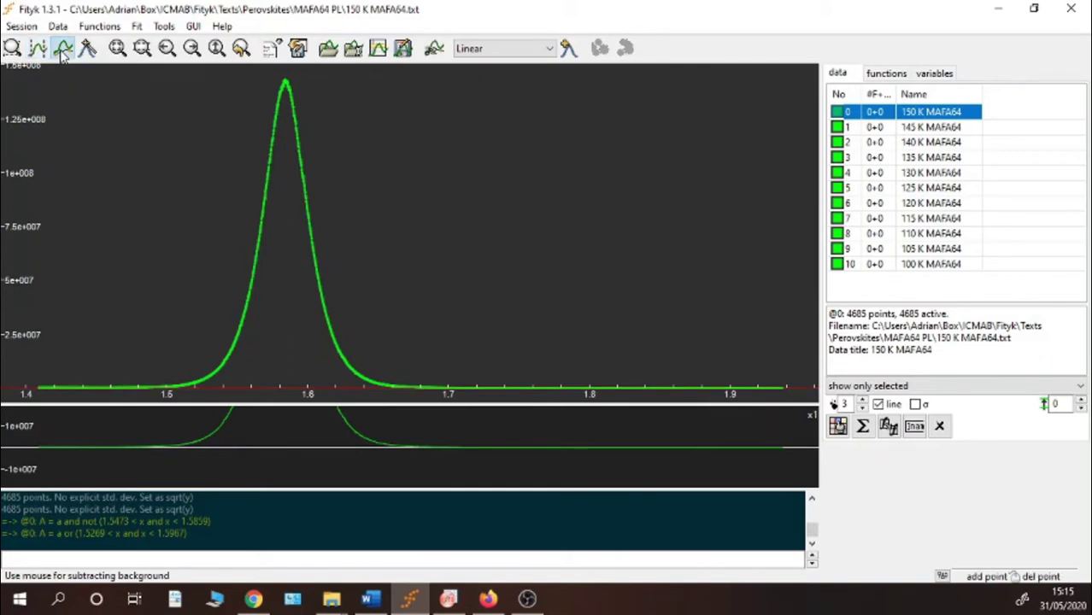
pyautogui.click(126, 378)
pyautogui.click(165, 355)
pyautogui.click(246, 340)
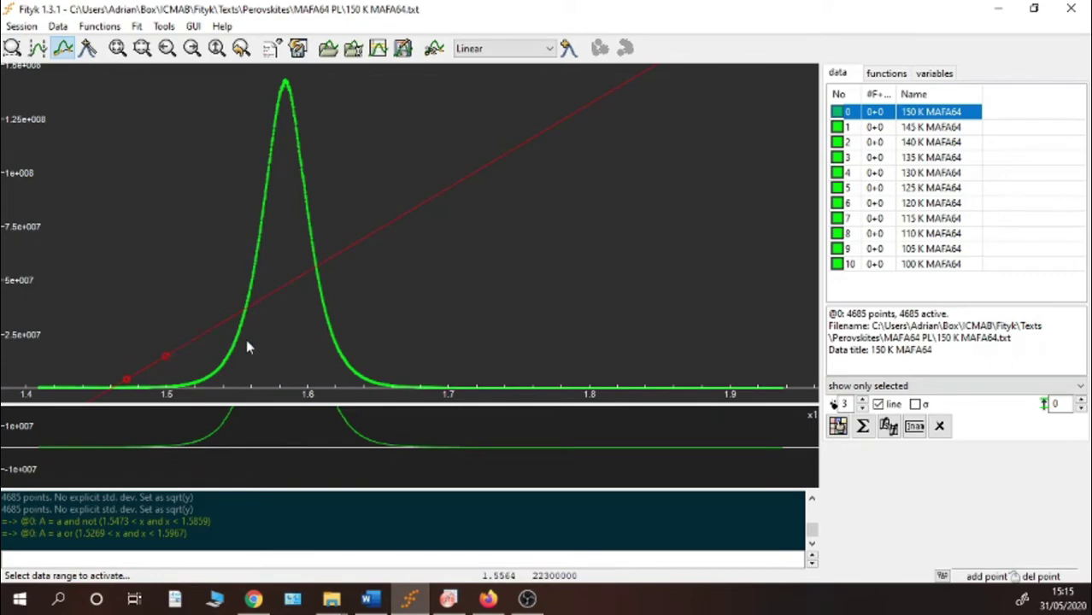
pyautogui.click(337, 346)
pyautogui.click(402, 374)
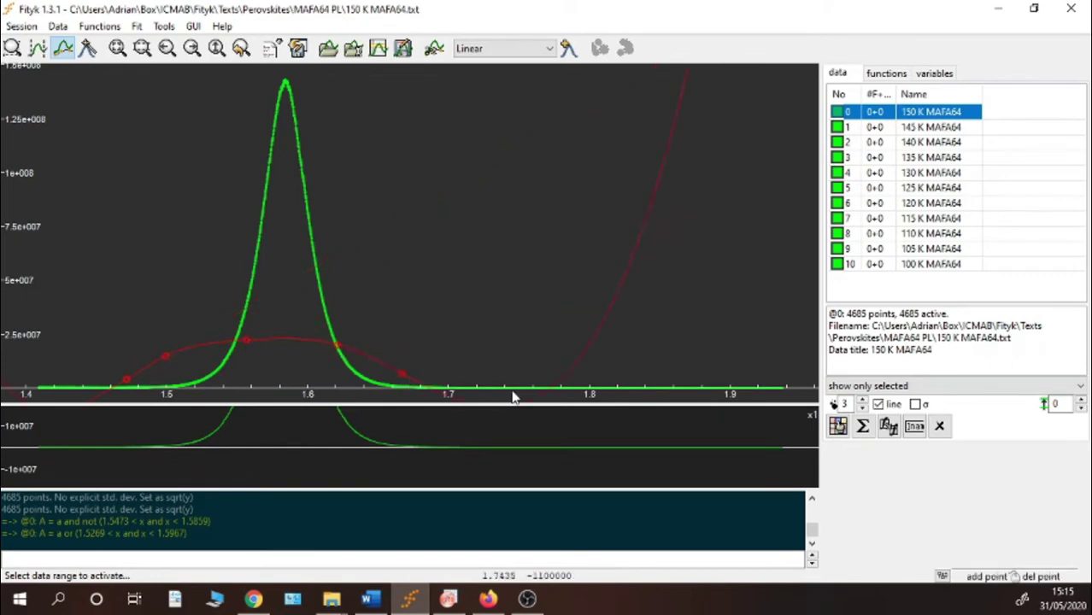
pyautogui.click(633, 345)
# Delete every baseline point again, from rightmost to leftmost.
pyautogui.rightClick(632, 342)
pyautogui.rightClick(560, 381)
pyautogui.rightClick(398, 377)
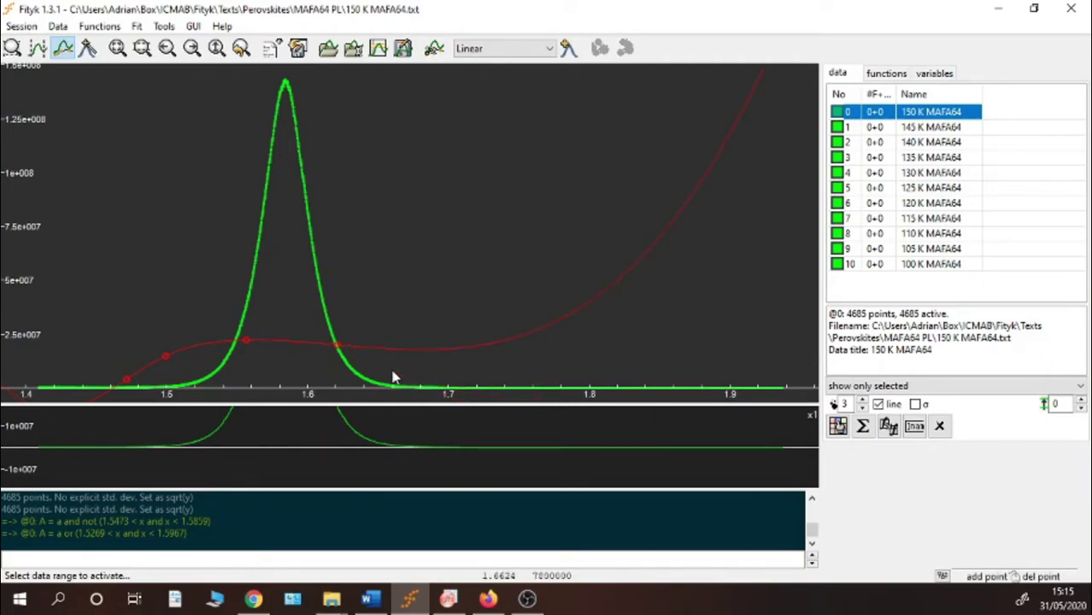
pyautogui.rightClick(339, 346)
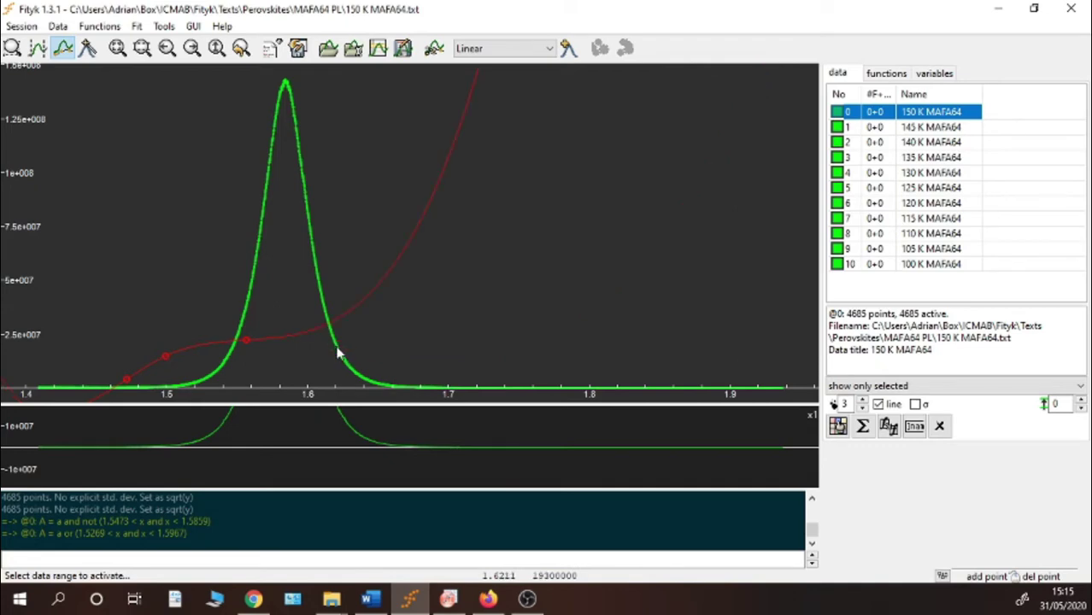
pyautogui.rightClick(244, 342)
pyautogui.rightClick(164, 355)
pyautogui.rightClick(126, 384)
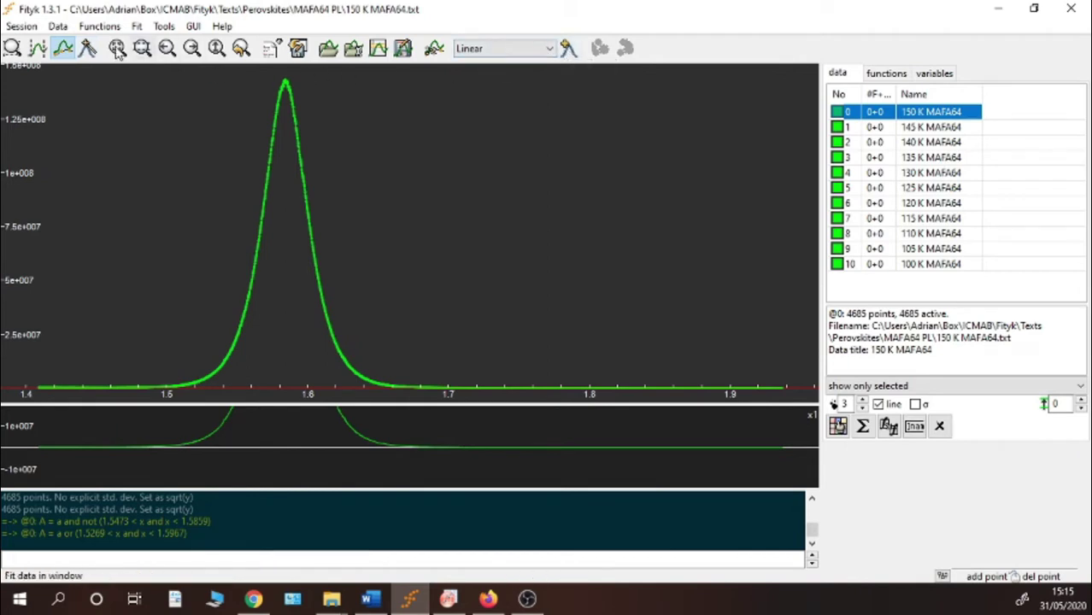
# Add a Linear background %_1 across the spectrum and tune its intercept a0 to 4275845.
pyautogui.click(87, 49)
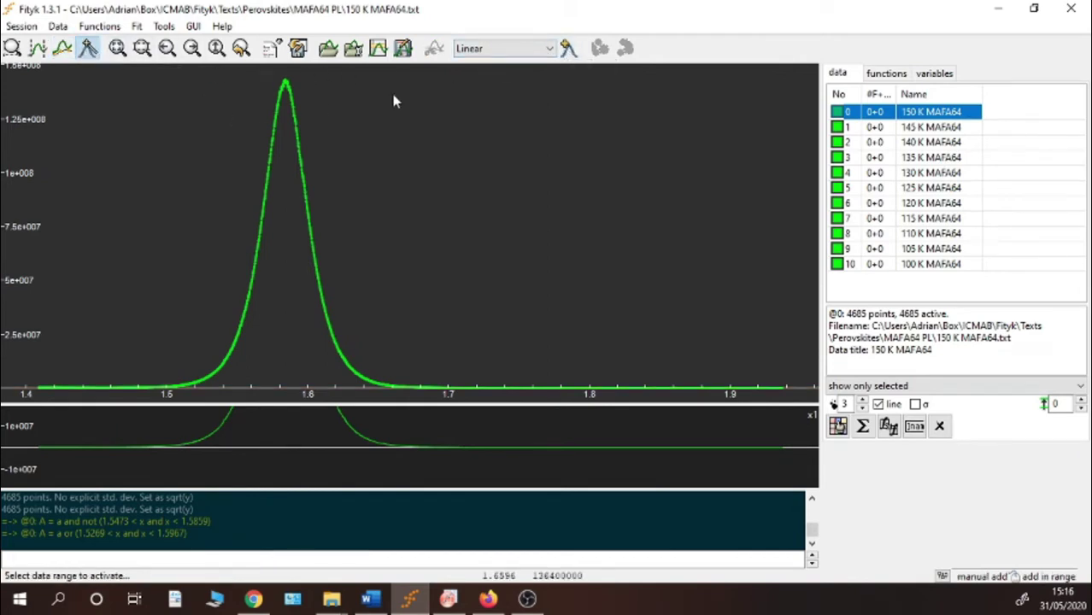
pyautogui.click(477, 49)
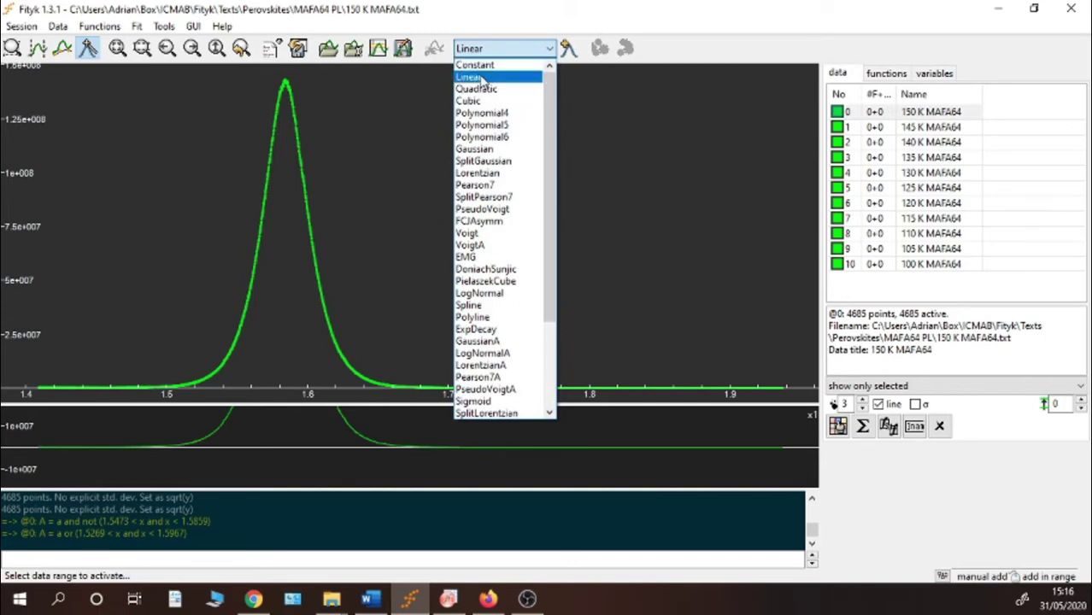
pyautogui.click(480, 77)
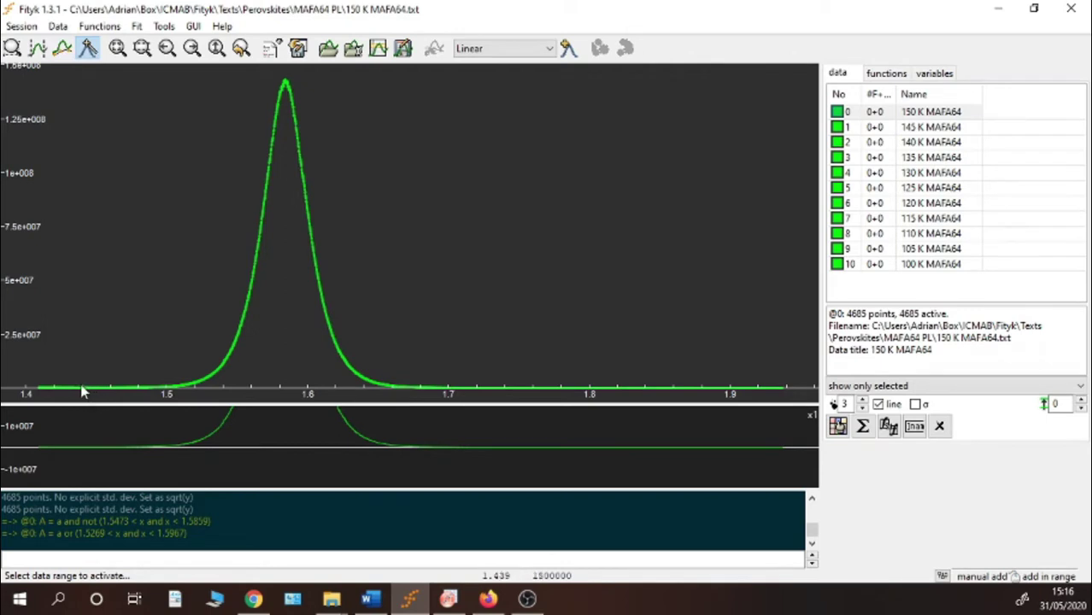
pyautogui.moveTo(86, 390); pyautogui.dragTo(548, 389)
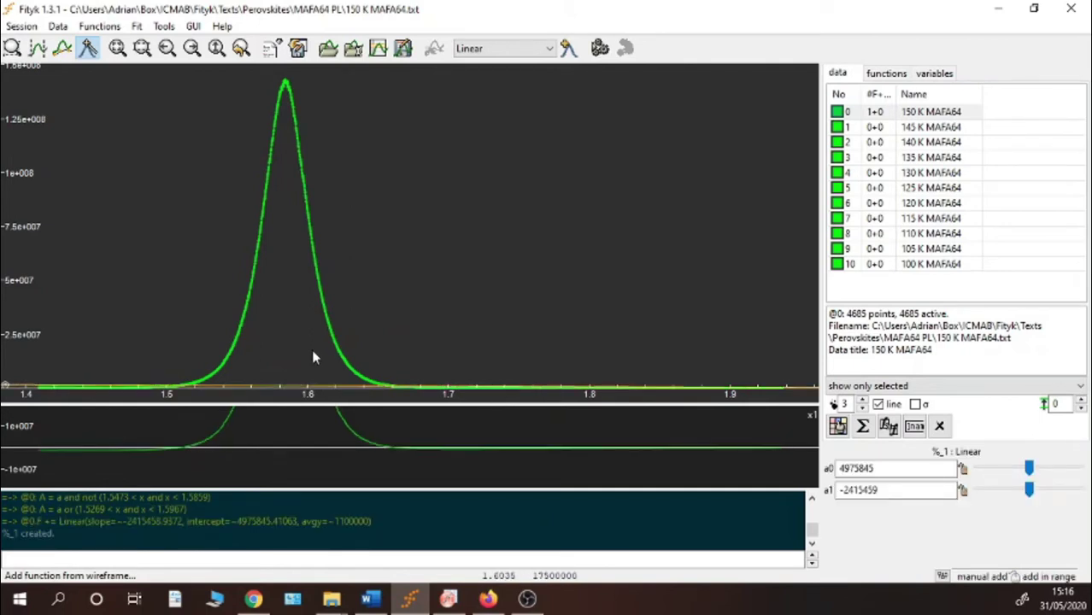
pyautogui.moveTo(10, 386)
pyautogui.mouseDown()
pyautogui.moveTo(5, 371)
pyautogui.moveTo(5, 391)
pyautogui.moveTo(21, 391)
pyautogui.mouseUp()
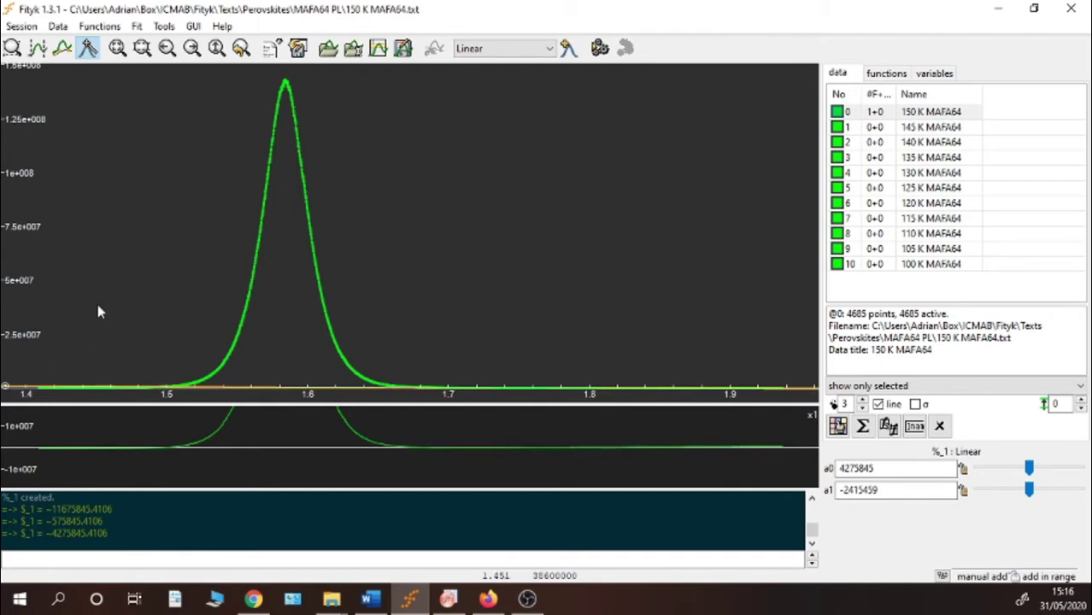
pyautogui.click(517, 49)
pyautogui.scroll(-3, 516, 85)
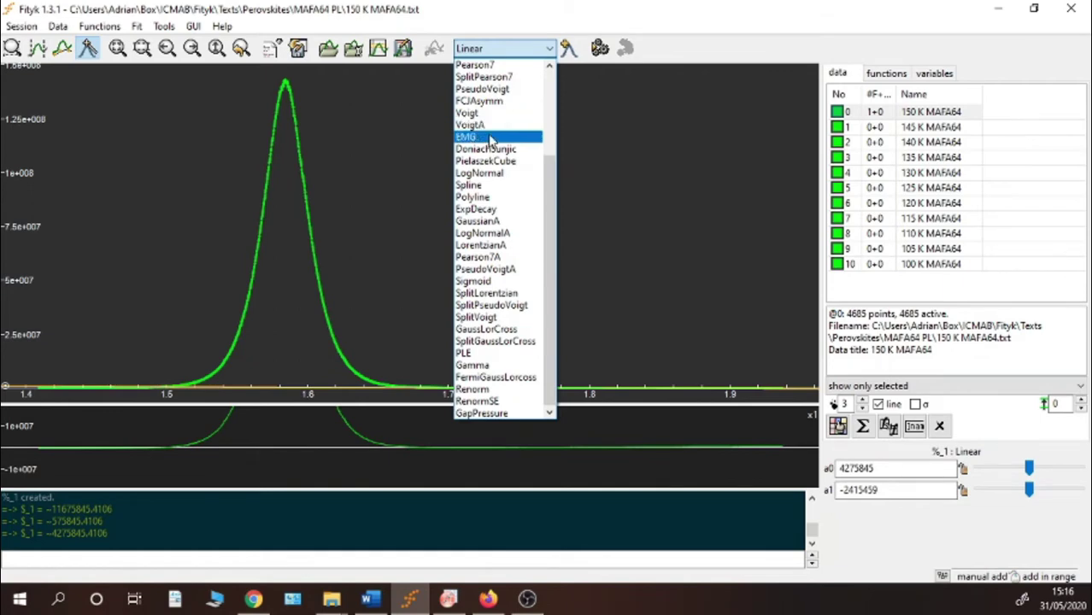
# Place a Voigt peak on the spectrum maximum and fit it to center 1.583911.
pyautogui.scroll(3, 494, 218)
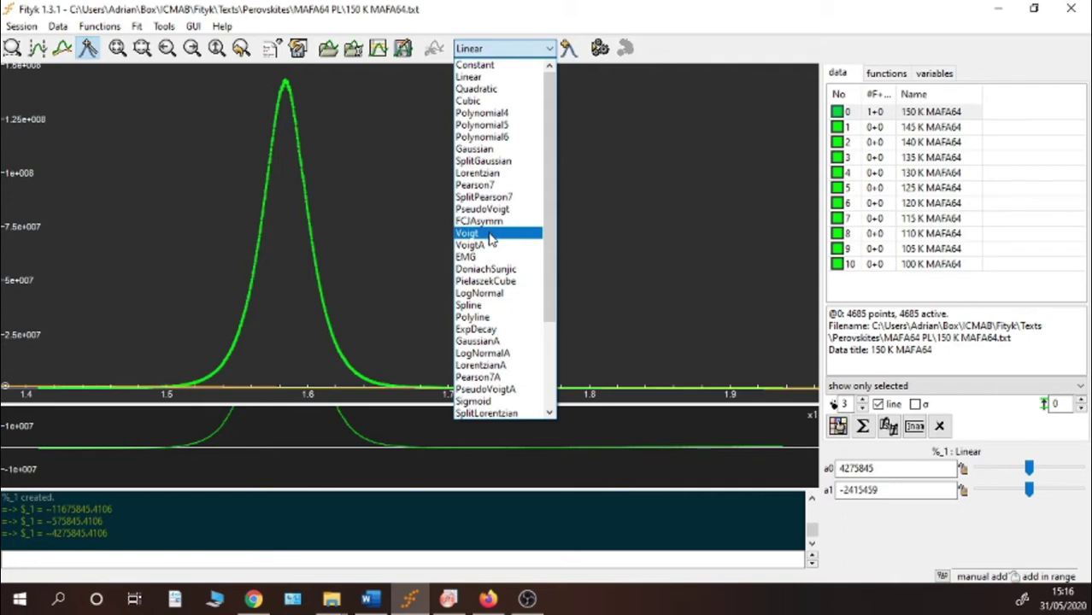
pyautogui.click(490, 234)
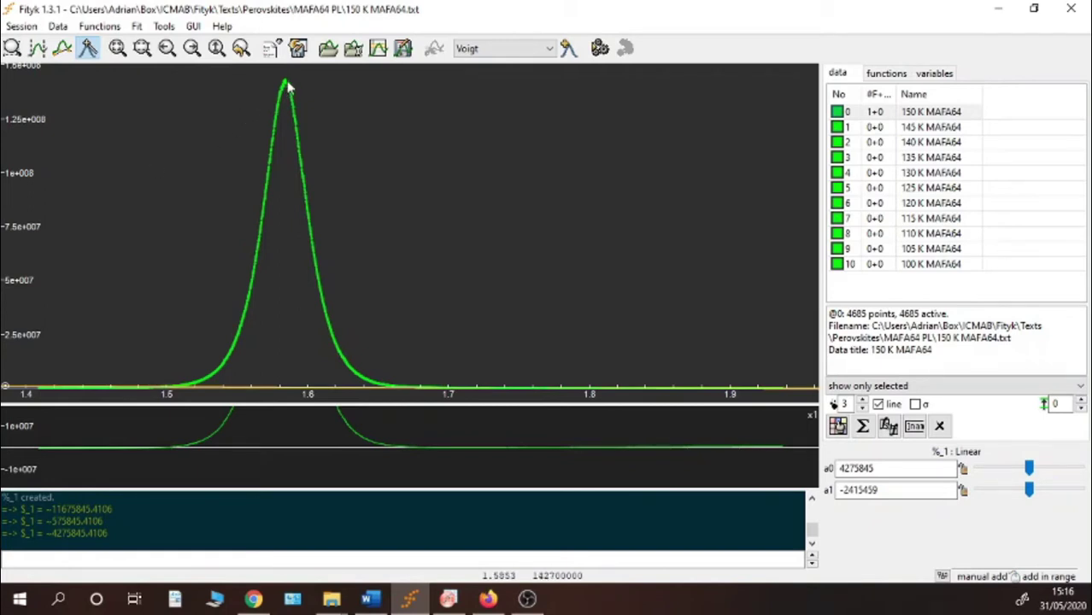
pyautogui.moveTo(286, 90)
pyautogui.mouseDown()
pyautogui.moveTo(320, 98)
pyautogui.moveTo(281, 83)
pyautogui.mouseUp()
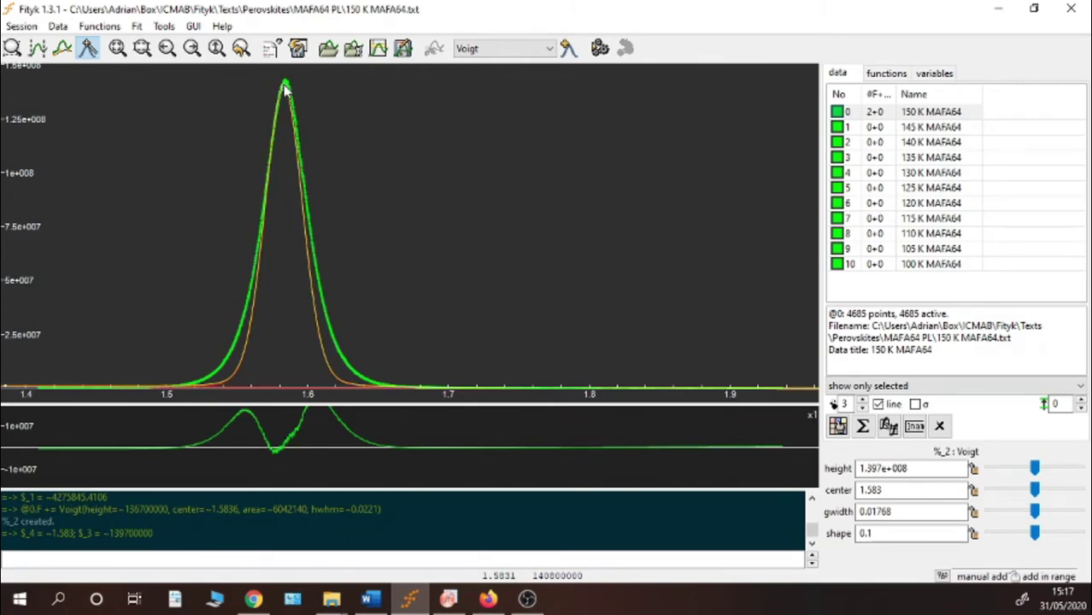
pyautogui.click(600, 49)
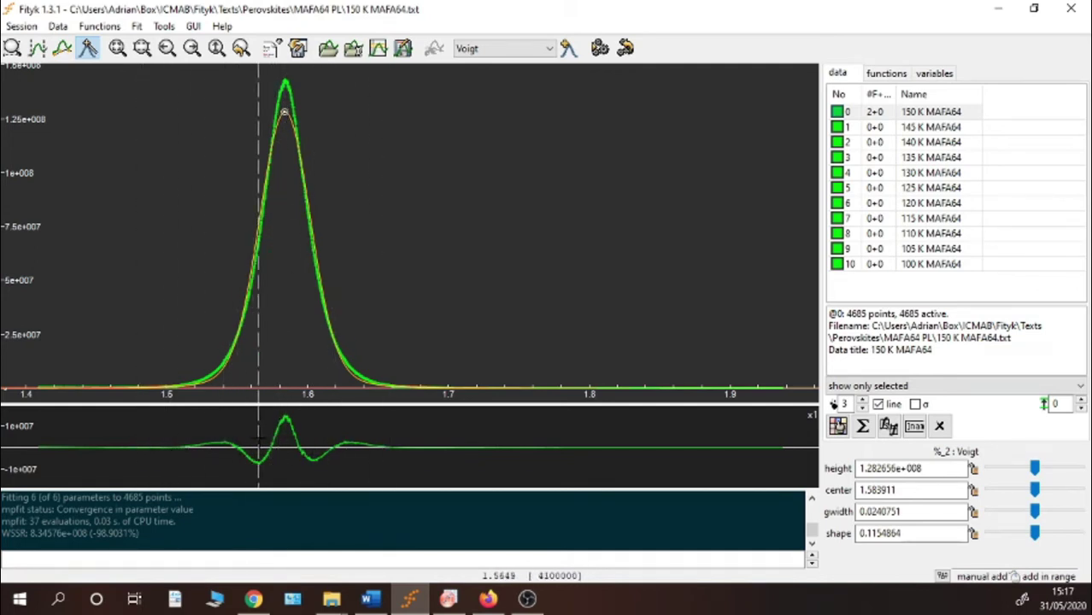
# Delete the fitted Voigt peak %_2, keeping Voigt selected as the function type.
pyautogui.rightClick(284, 112)
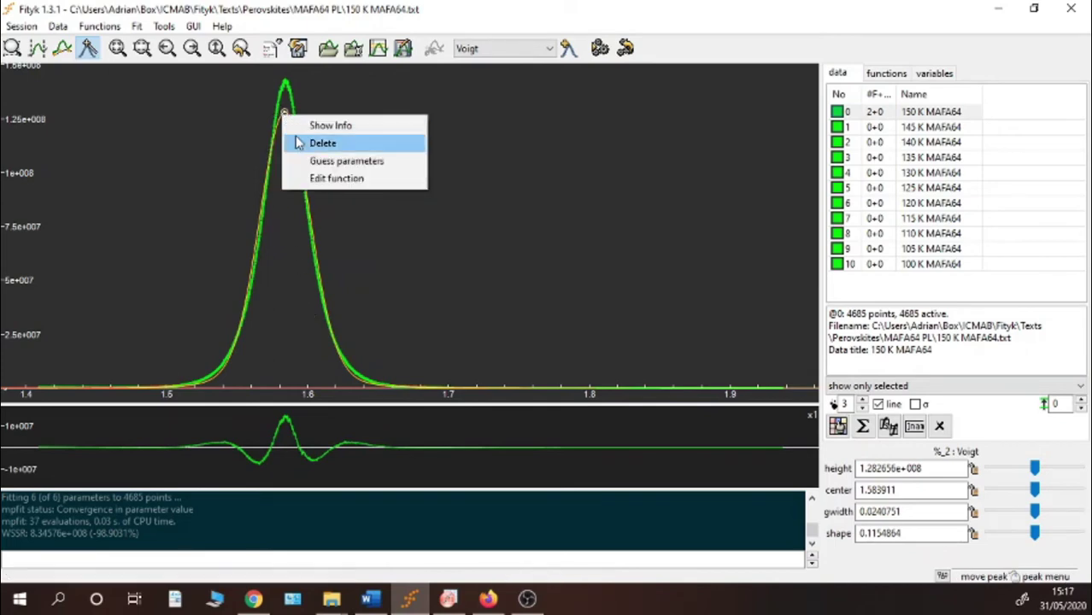
pyautogui.click(312, 144)
pyautogui.click(466, 50)
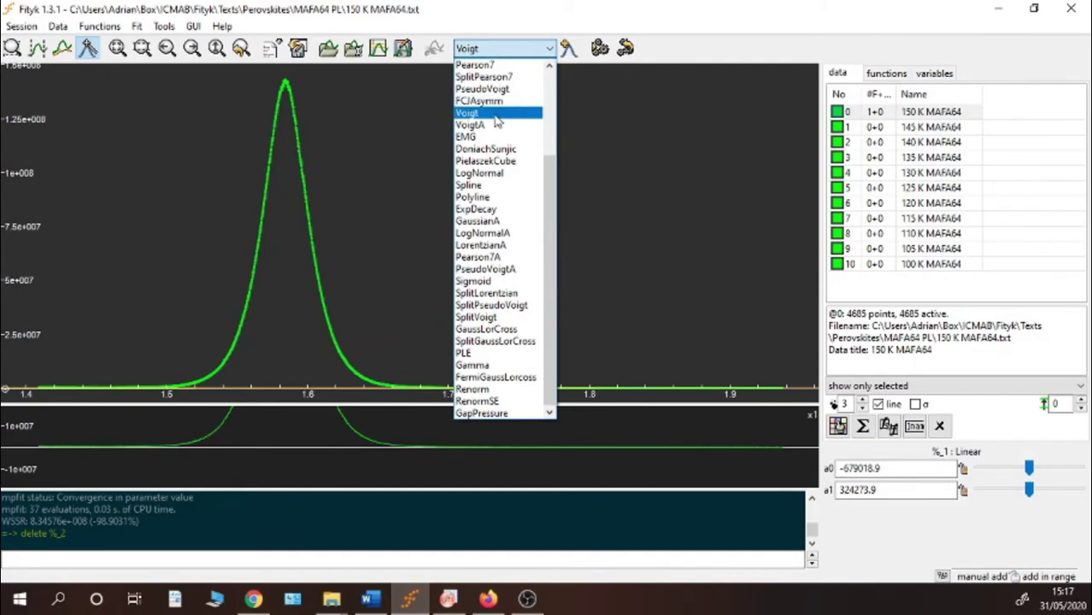
pyautogui.click(461, 48)
# Look through the Fit > Method fitting options and close the menu unchanged.
pyautogui.click(135, 27)
pyautogui.moveTo(145, 50)
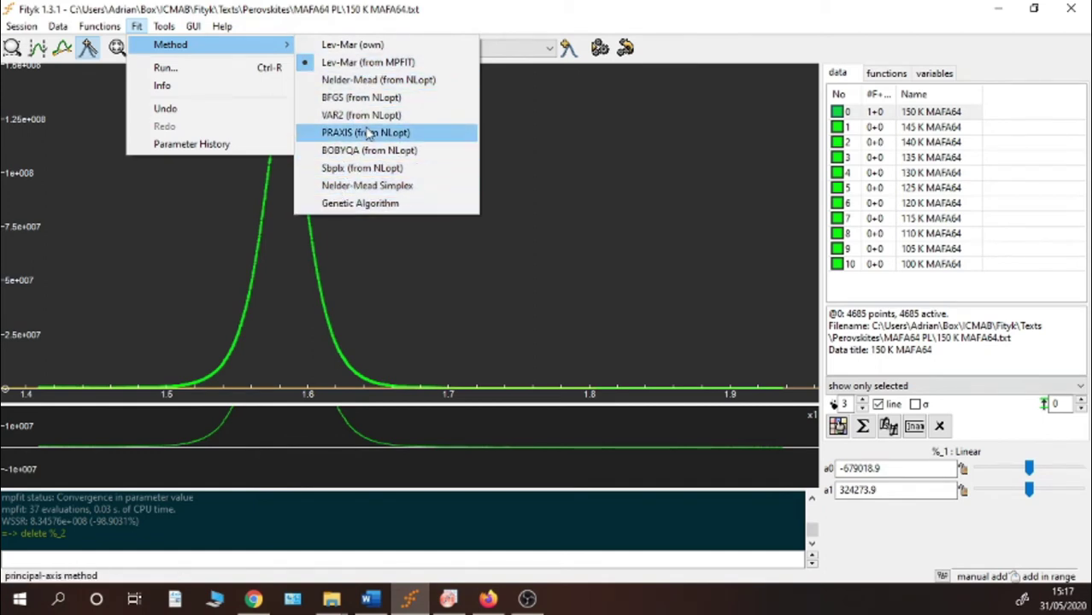
pyautogui.click(505, 6)
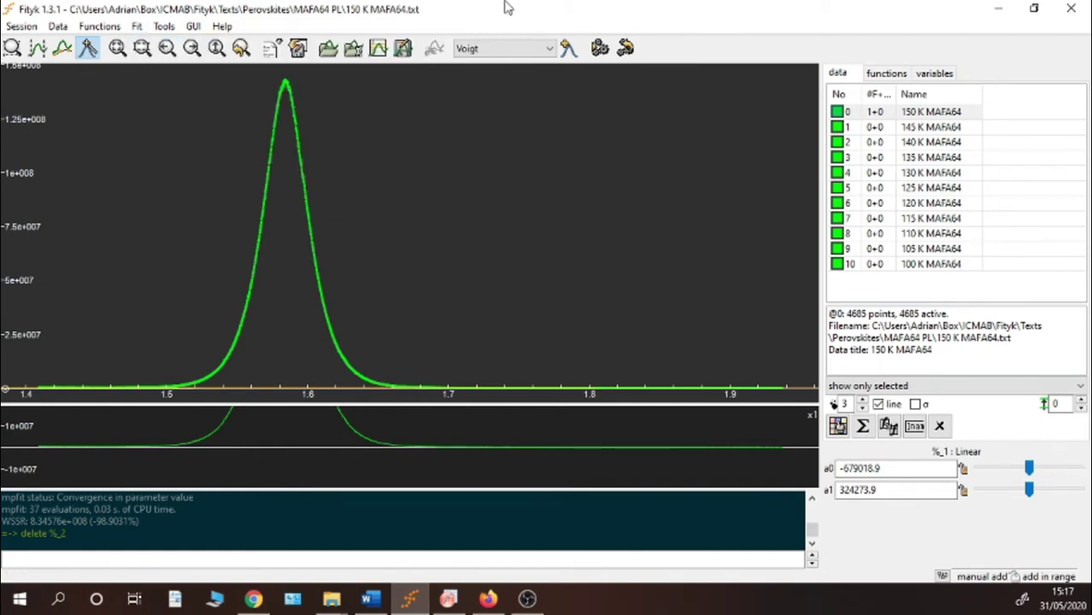
pyautogui.click(494, 49)
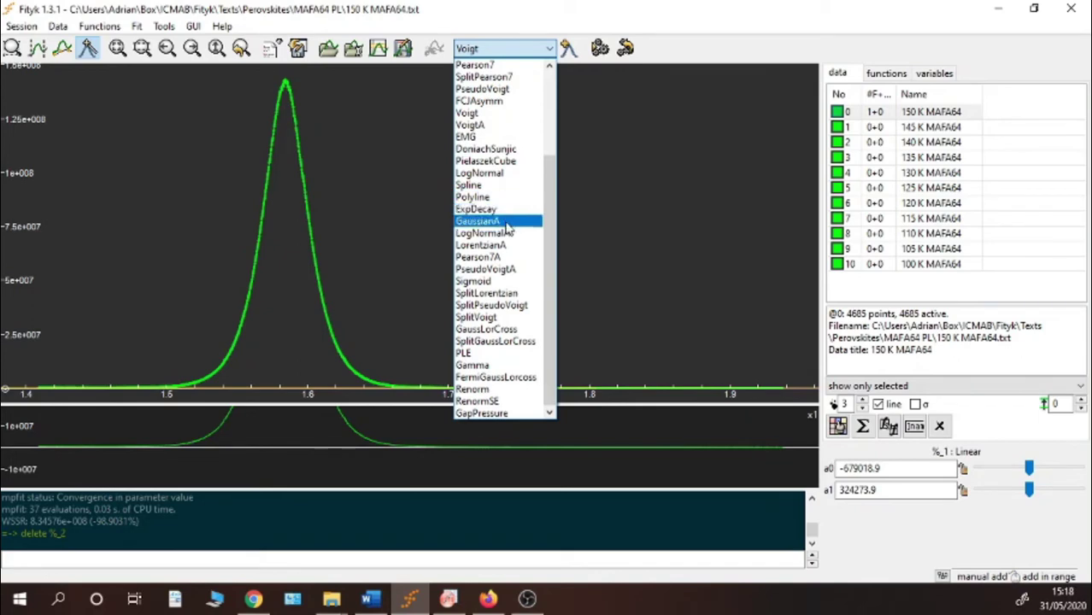
# Add a PseudoVoigtA peak %_3 at the maximum and fit it to center 1.583908, shape 0.1488044.
pyautogui.scroll(2, 500, 203)
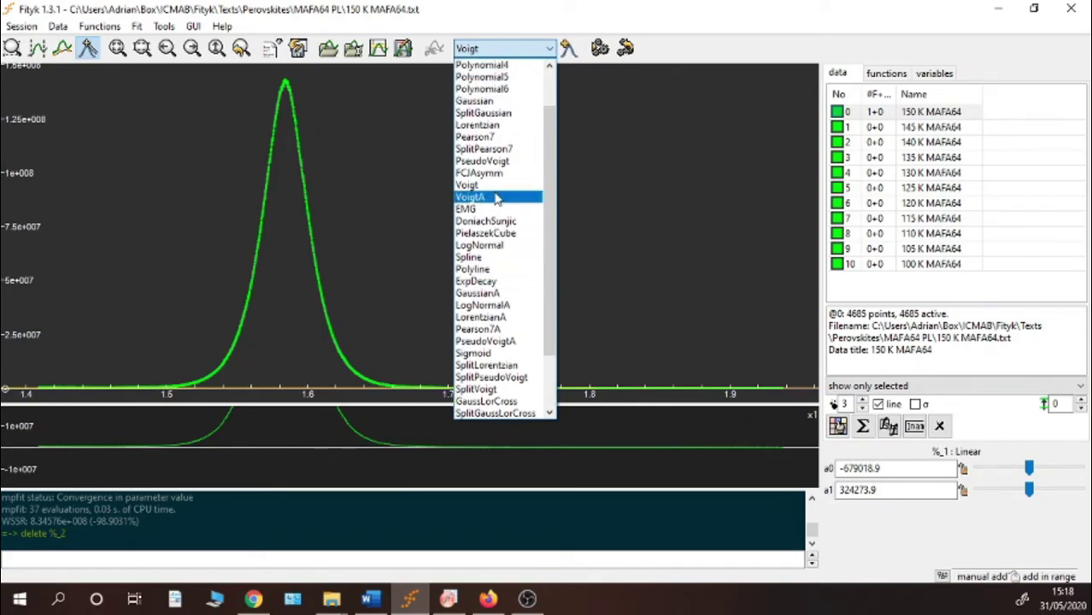
pyautogui.scroll(-2, 497, 199)
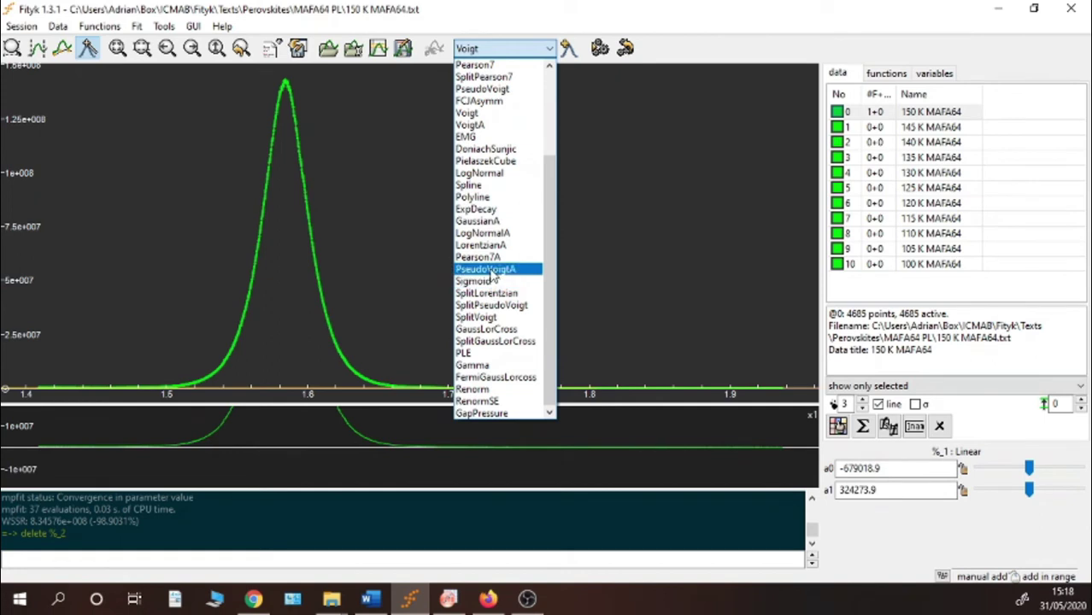
pyautogui.click(487, 269)
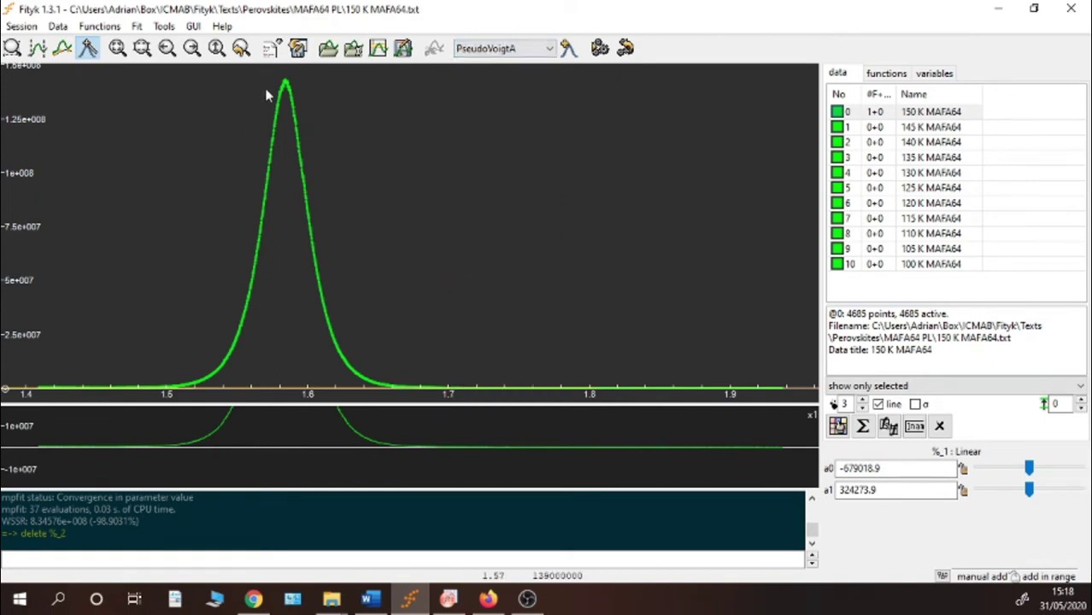
pyautogui.moveTo(283, 85); pyautogui.dragTo(313, 100)
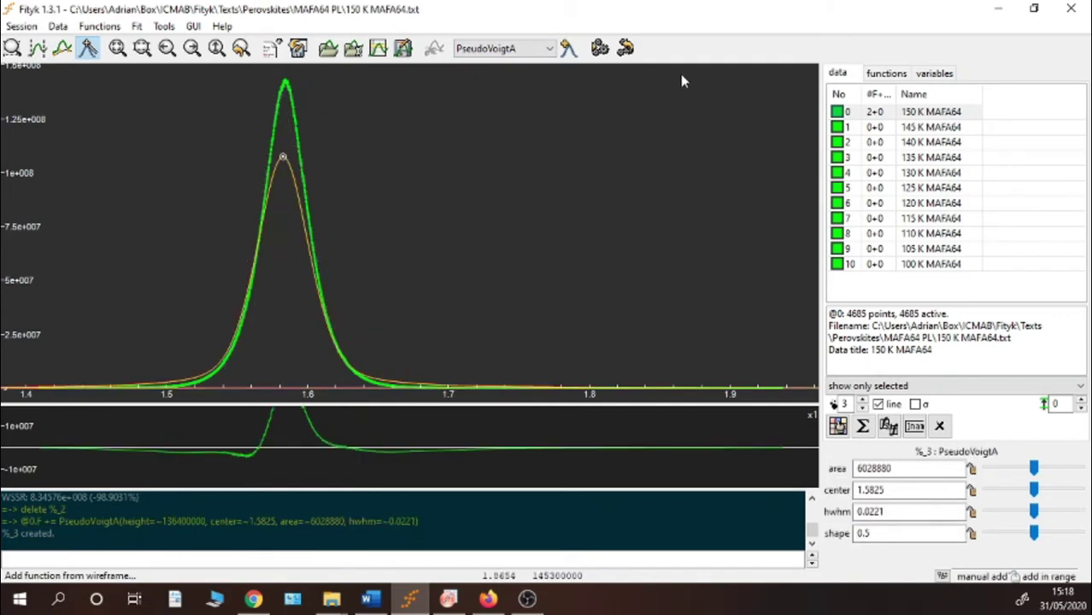
pyautogui.click(599, 48)
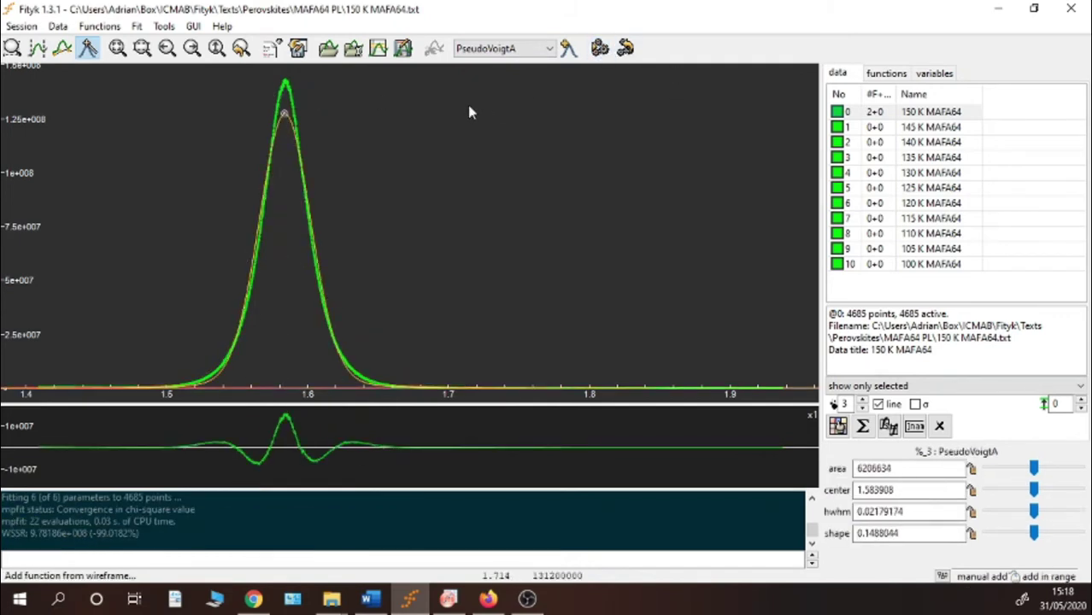
# Delete the previous peak and switch the peak function type to SplitVoigt.
pyautogui.rightClick(283, 115)
pyautogui.click(288, 144)
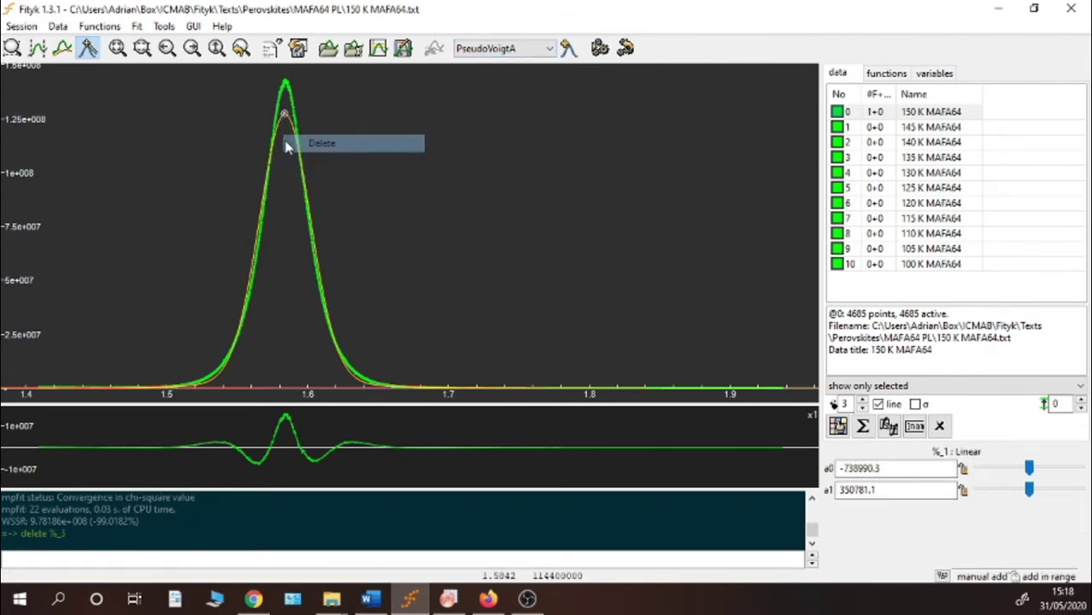
pyautogui.click(517, 48)
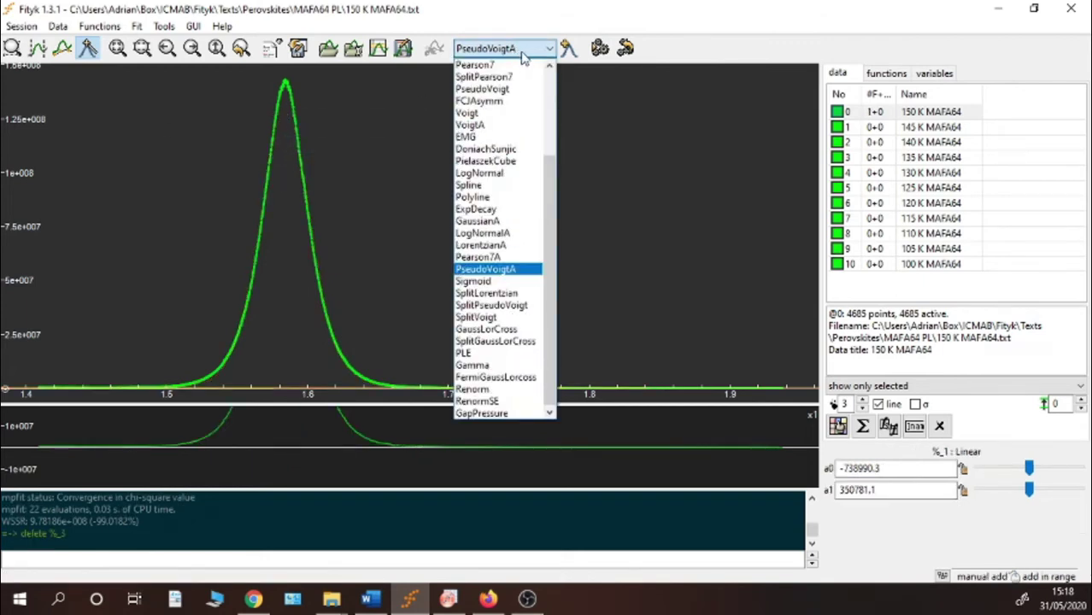
pyautogui.click(496, 318)
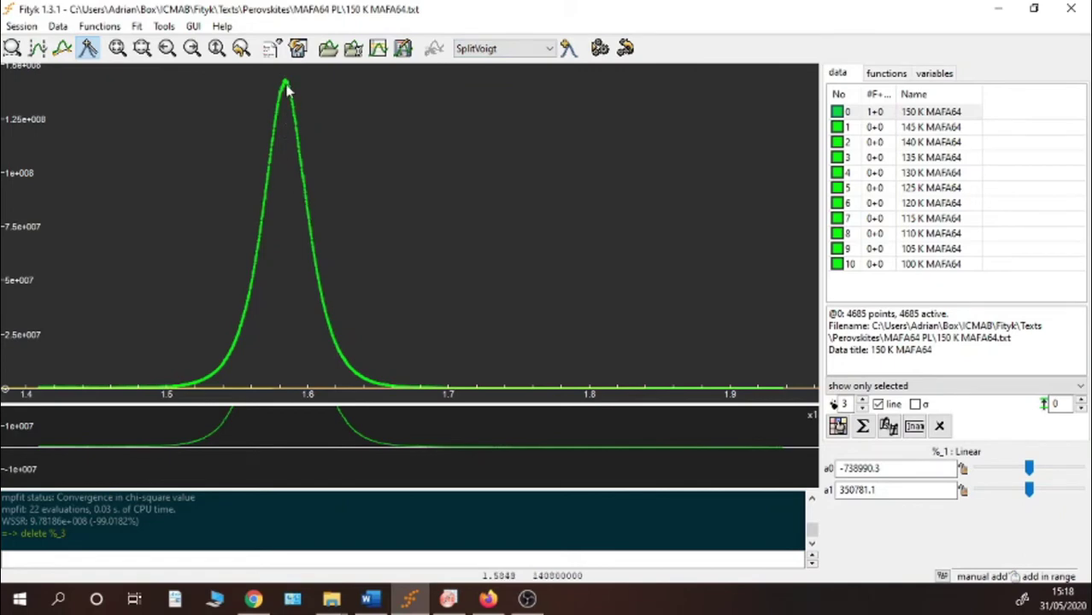
# Add a SplitVoigt peak at the spectrum's maximum, fit it, then delete it again.
pyautogui.moveTo(287, 88); pyautogui.dragTo(317, 94)
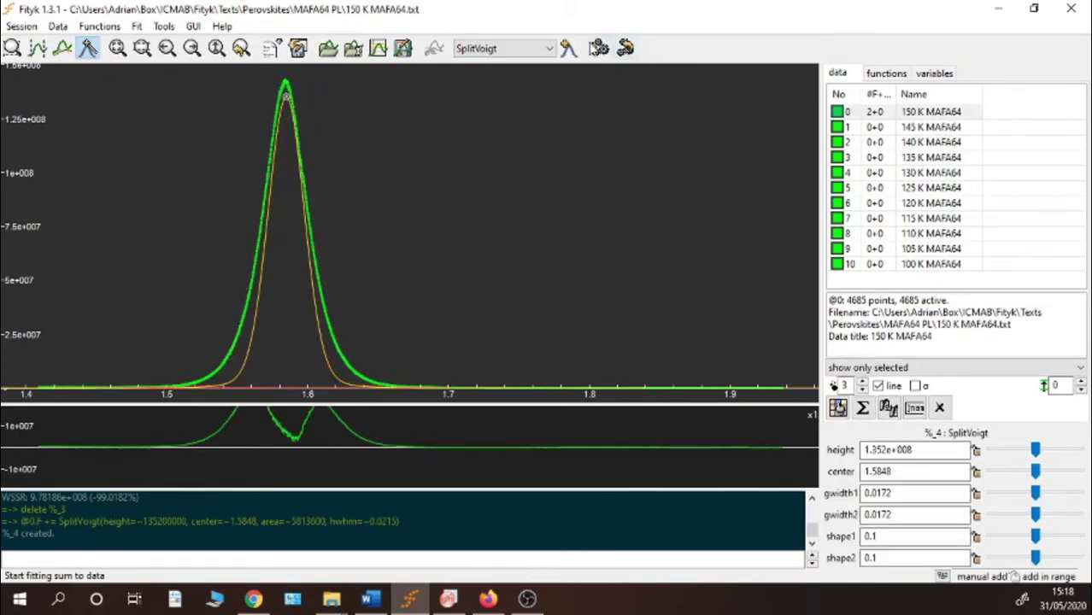
pyautogui.click(599, 48)
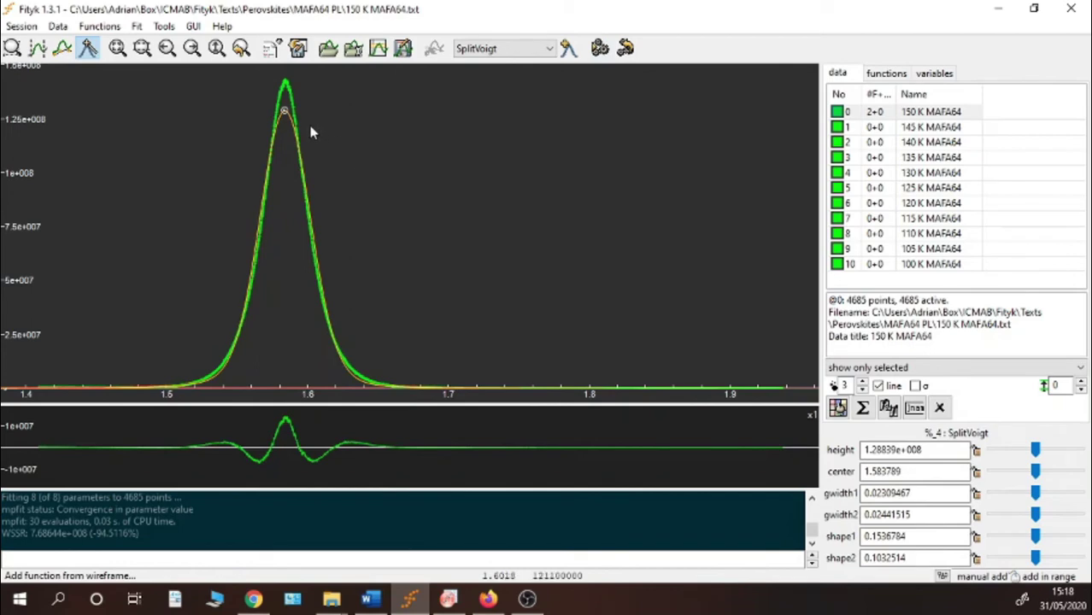
pyautogui.rightClick(285, 110)
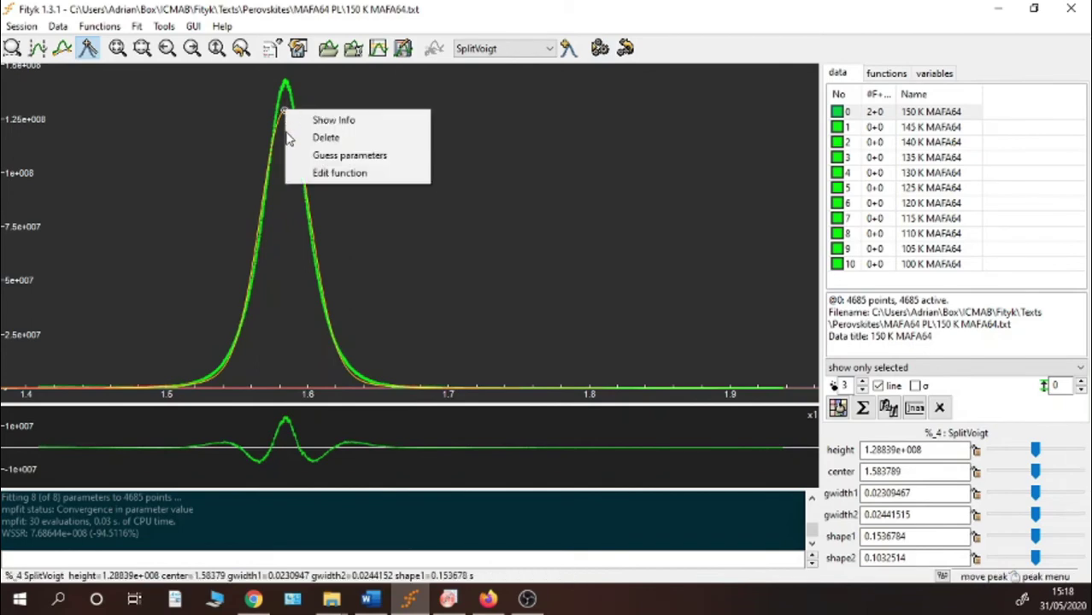
pyautogui.click(324, 138)
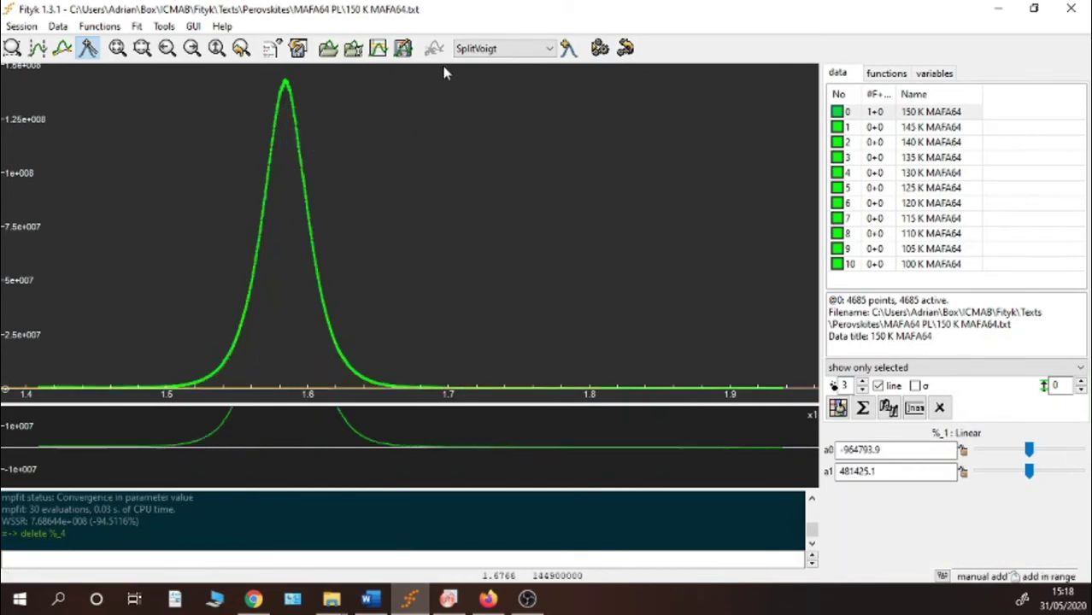
# Choose GaussLorCross as the peak type, add a trial peak near 1.5808, then delete it.
pyautogui.click(493, 51)
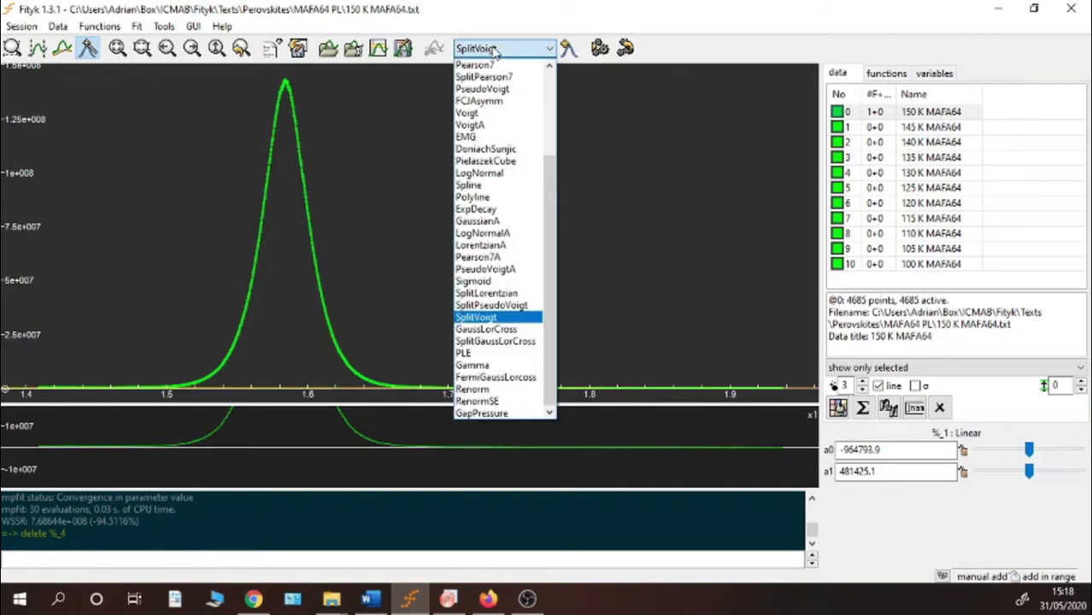
pyautogui.click(484, 329)
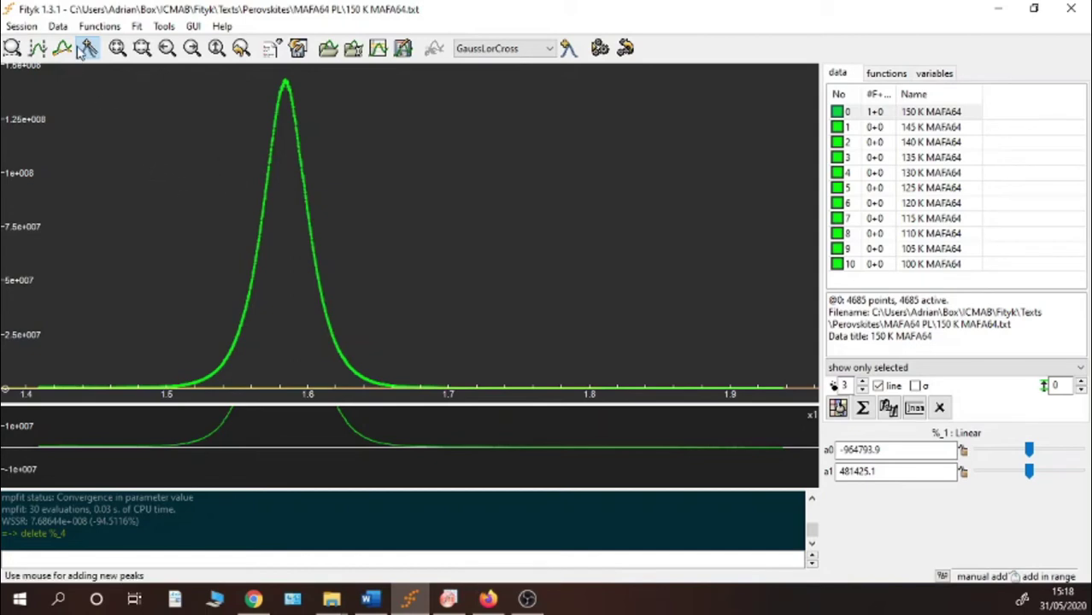
pyautogui.moveTo(284, 85); pyautogui.dragTo(308, 85)
pyautogui.rightClick(285, 88)
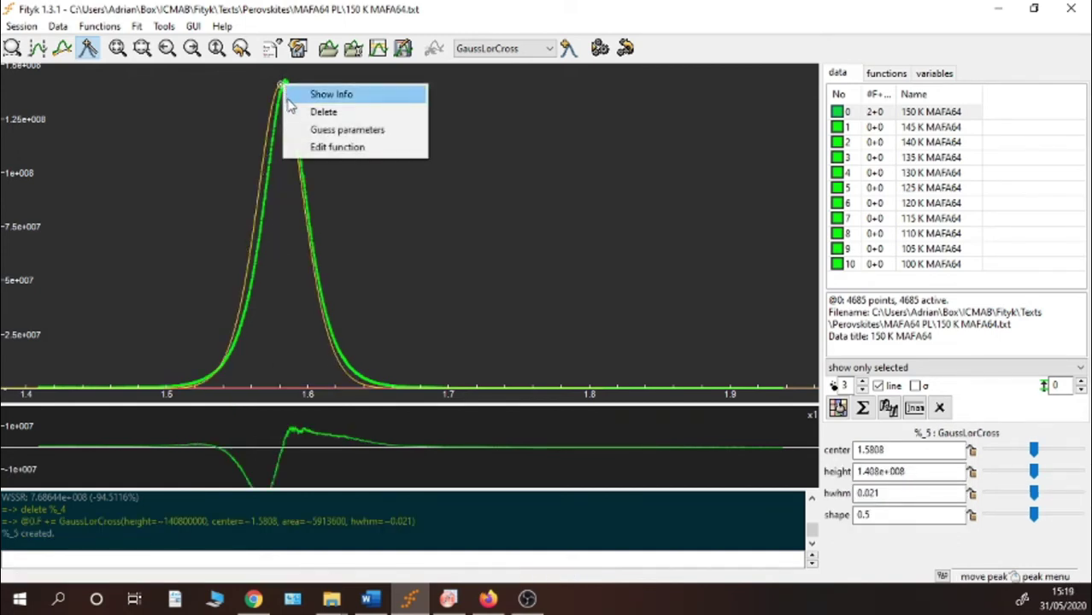
pyautogui.click(302, 110)
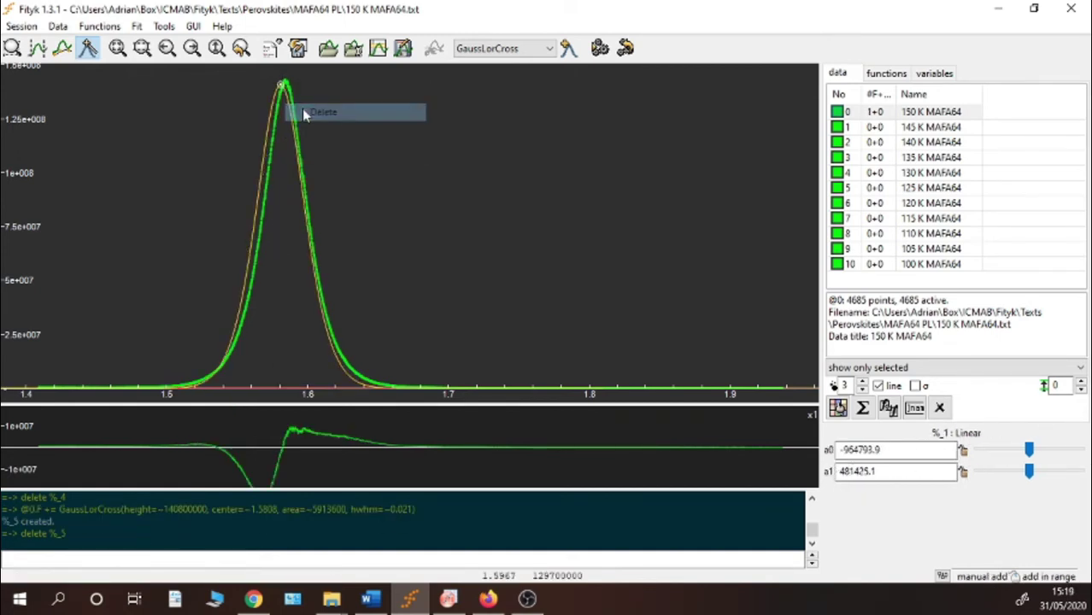
# Add a GaussLorCross peak over 1.50–1.68 and fit it: center 1.584, hwhm 0.0186, shape 0.793.
pyautogui.rightClick(170, 179)
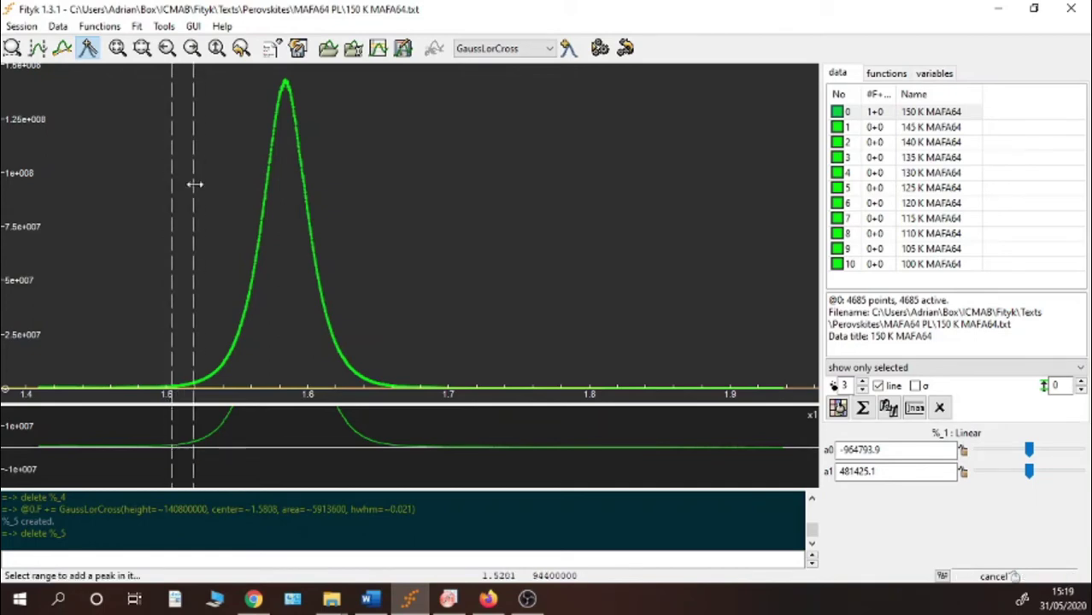
pyautogui.rightClick(420, 215)
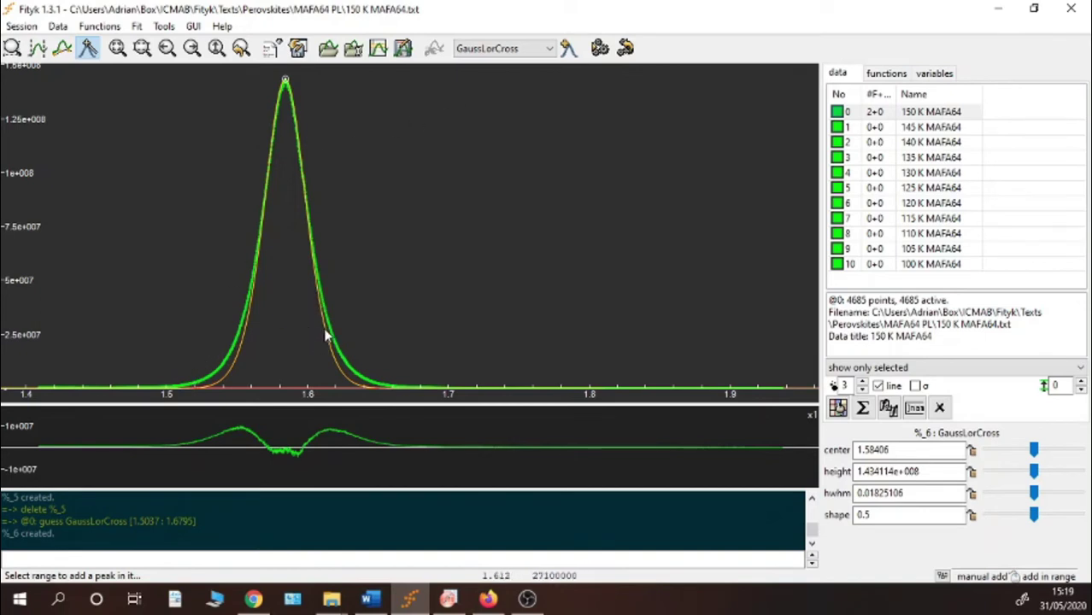
pyautogui.click(599, 48)
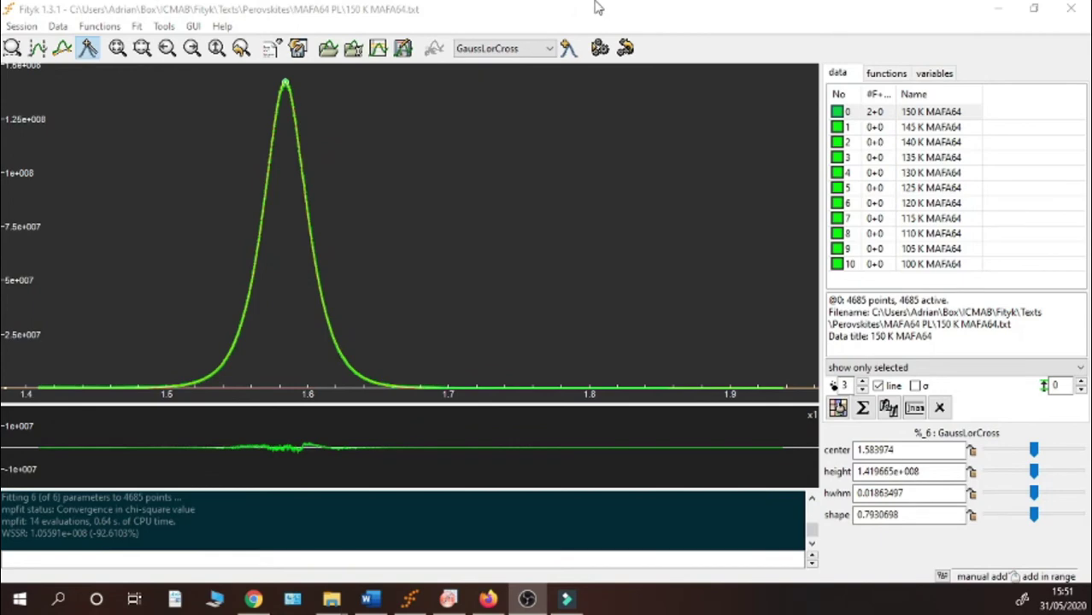
pyautogui.click(597, 7)
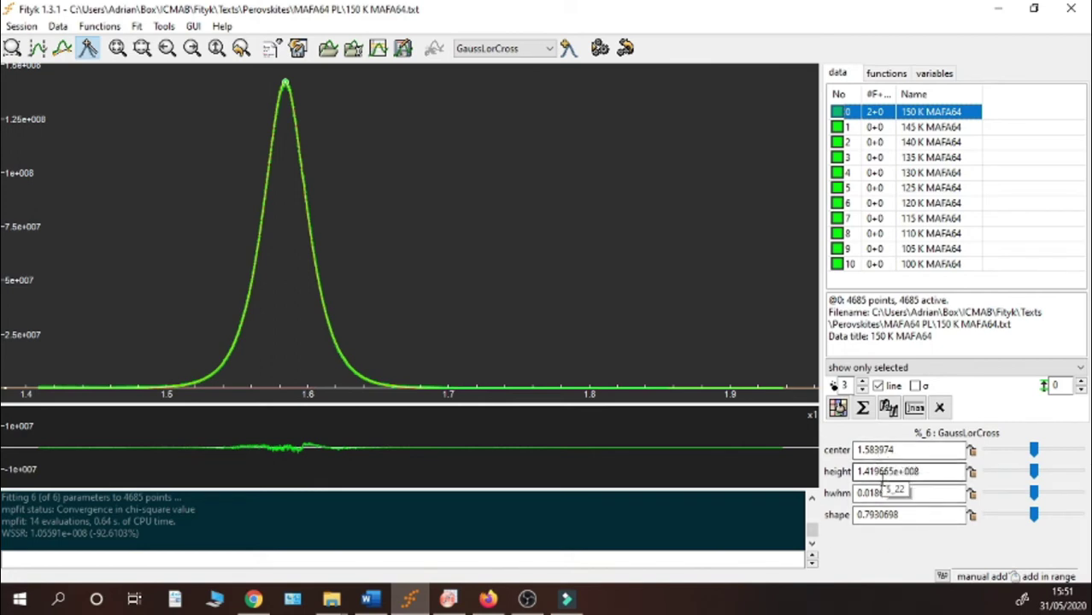
# Change peak %_6's hwhm to 0.022, leaving it a free fitting parameter.
pyautogui.moveTo(868, 493); pyautogui.dragTo(918, 496)
pyautogui.write('22')
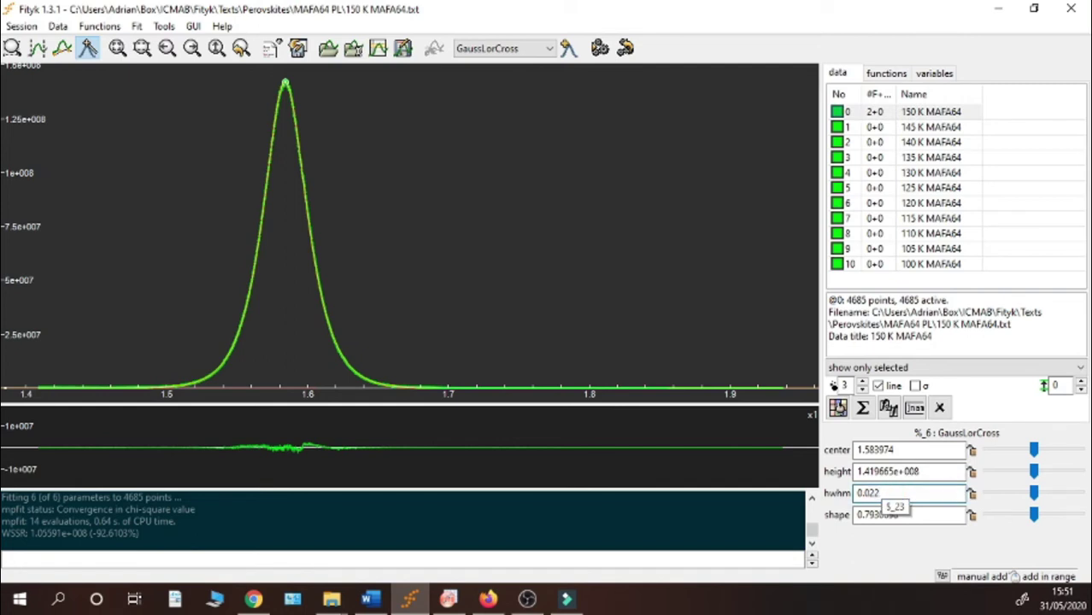
pyautogui.press('Return')
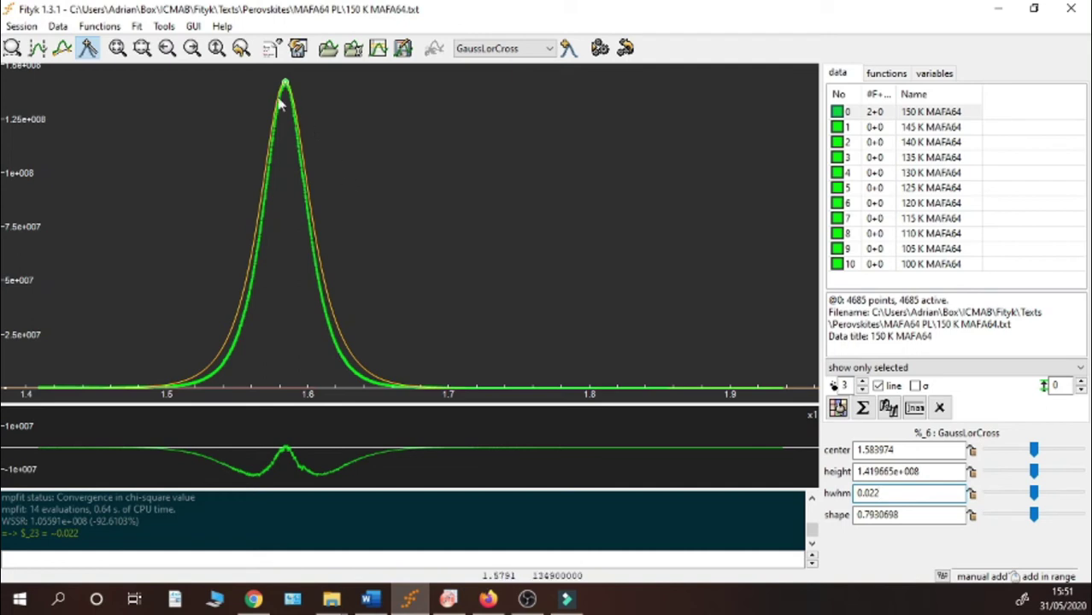
pyautogui.click(972, 495)
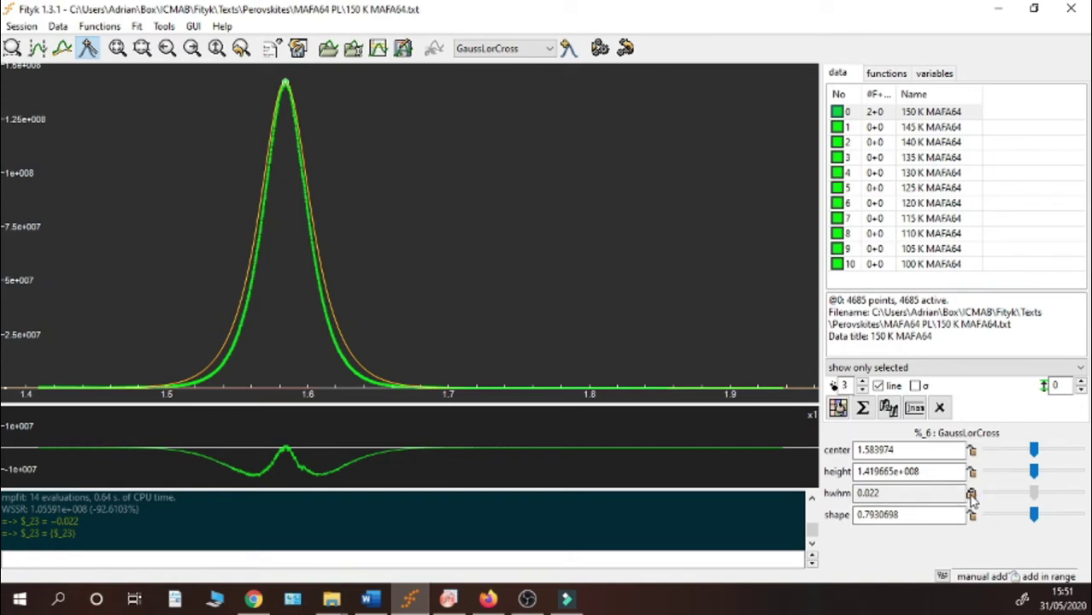
pyautogui.click(971, 494)
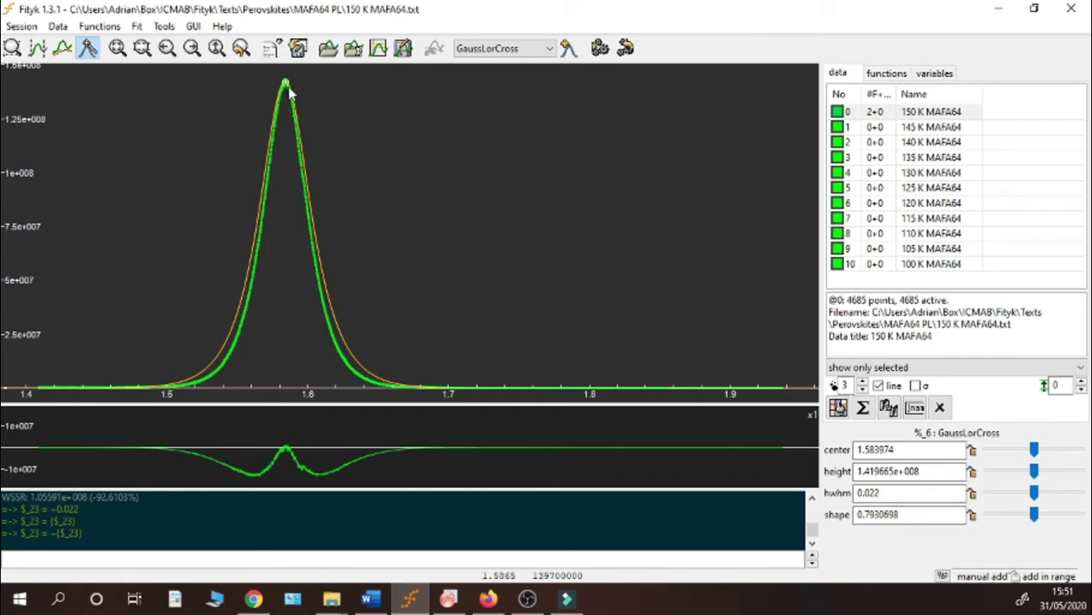
# Reshape peak %_6 by dragging its centre and width, then refit to WSSR 1.05591e+008.
pyautogui.moveTo(286, 82)
pyautogui.mouseDown()
pyautogui.moveTo(310, 152)
pyautogui.moveTo(376, 142)
pyautogui.moveTo(283, 167)
pyautogui.moveTo(245, 146)
pyautogui.moveTo(286, 100)
pyautogui.moveTo(286, 111)
pyautogui.moveTo(285, 84)
pyautogui.mouseUp()
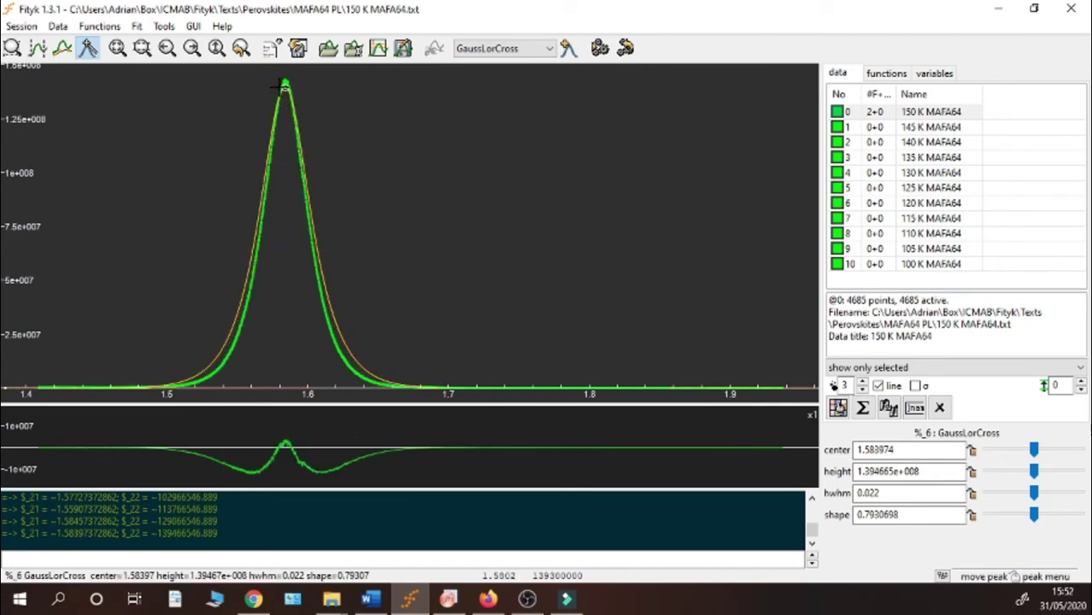
pyautogui.moveTo(285, 84); pyautogui.dragTo(283, 145)
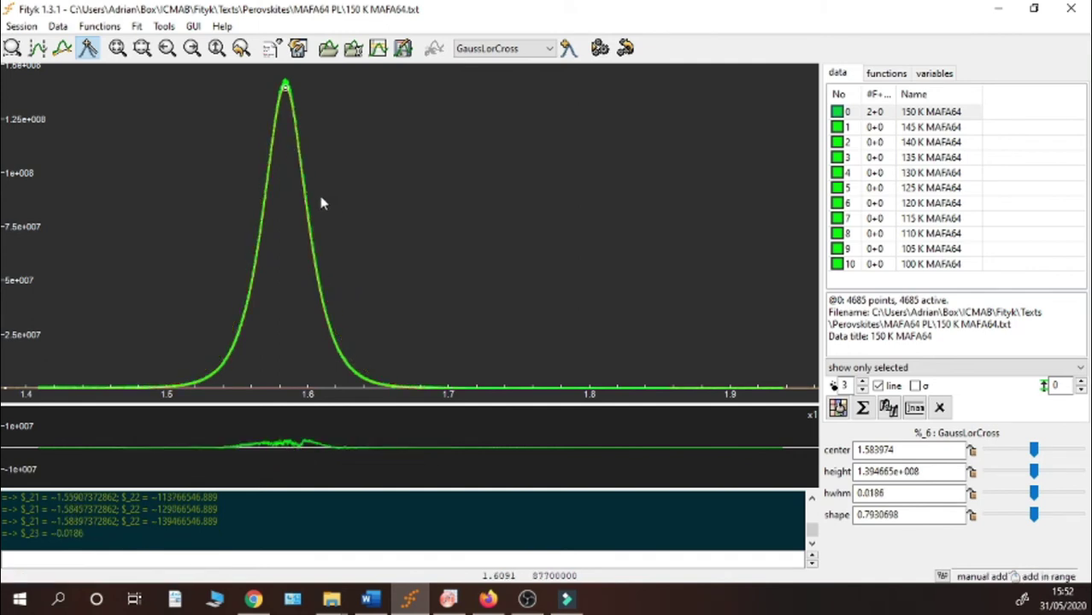
pyautogui.click(600, 50)
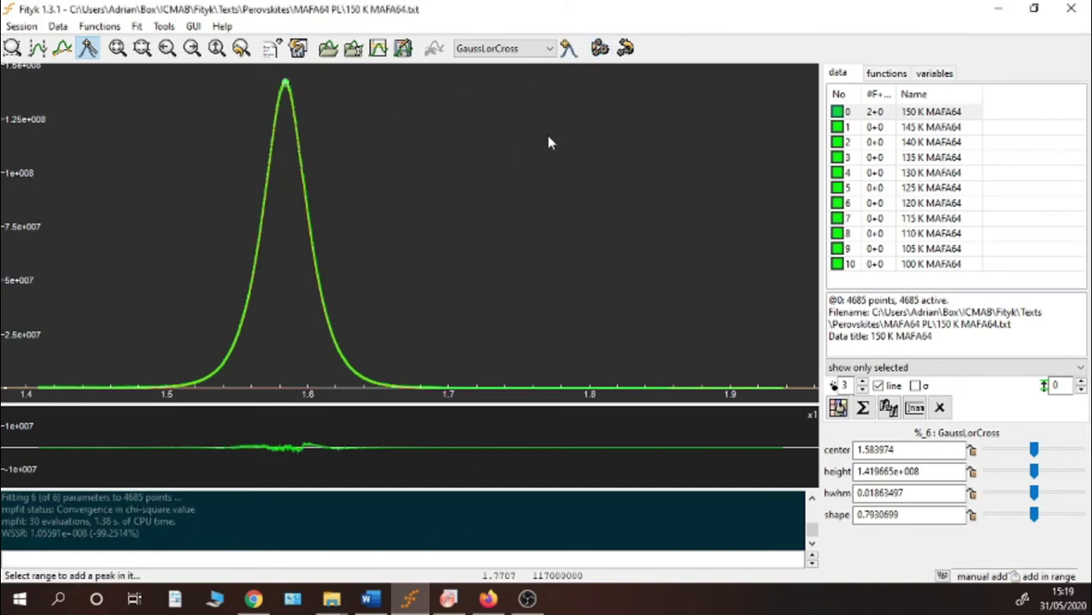
pyautogui.click(873, 129)
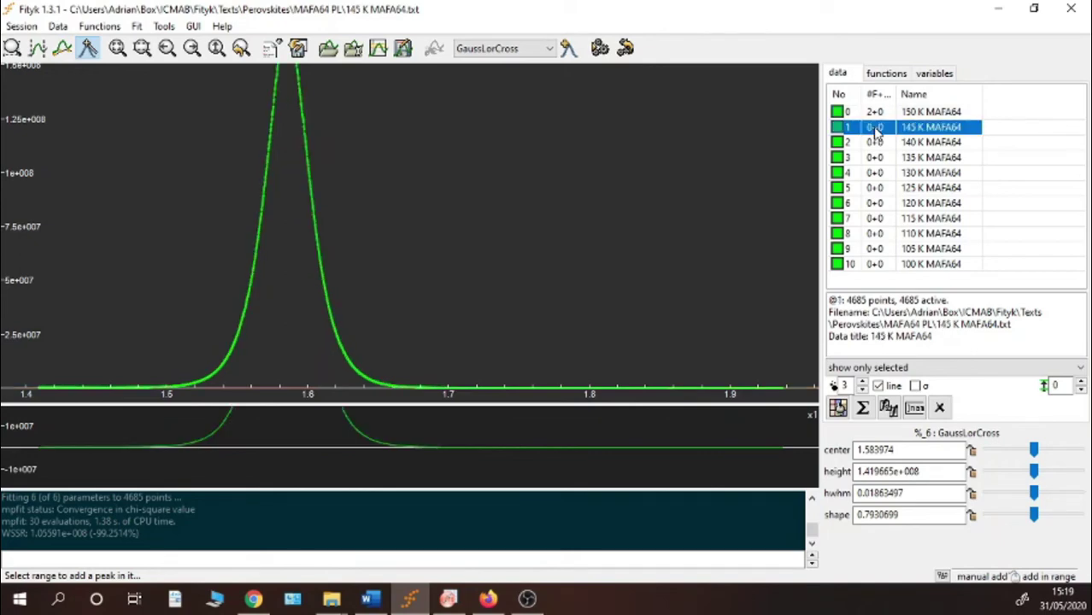
pyautogui.click(142, 48)
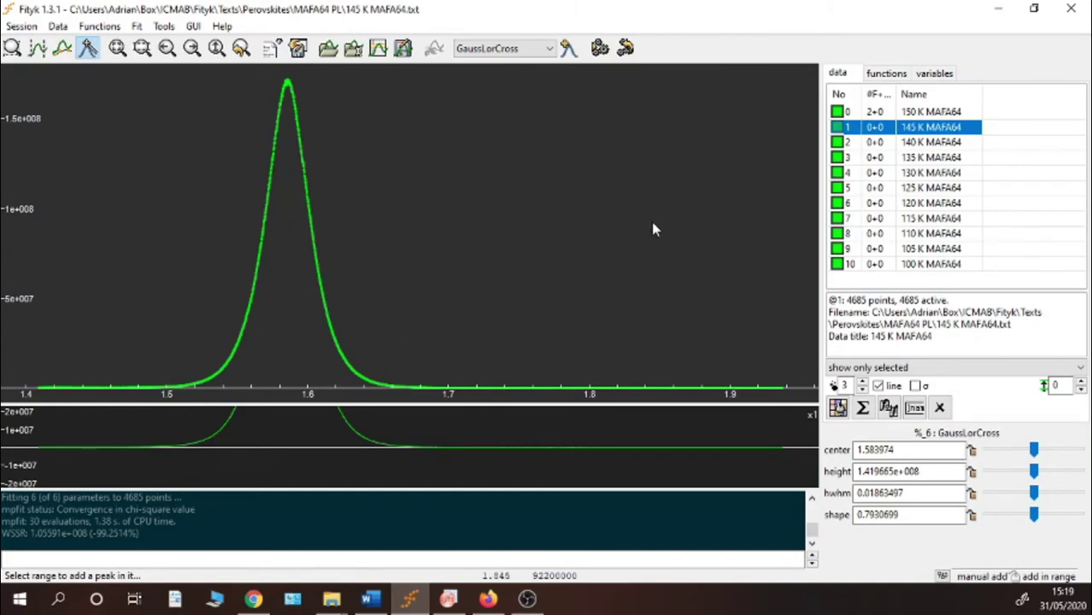
pyautogui.click(857, 115)
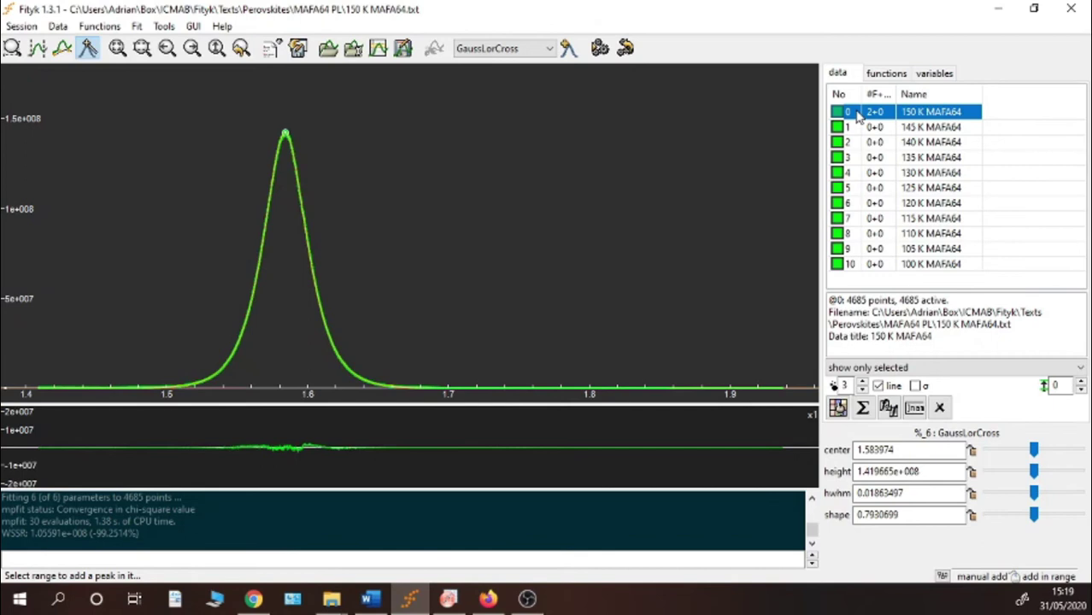
# Copy the 150 K baseline and peak onto the 145 K dataset and refit, reaching WSSR 6.1235e+009.
pyautogui.click(891, 410)
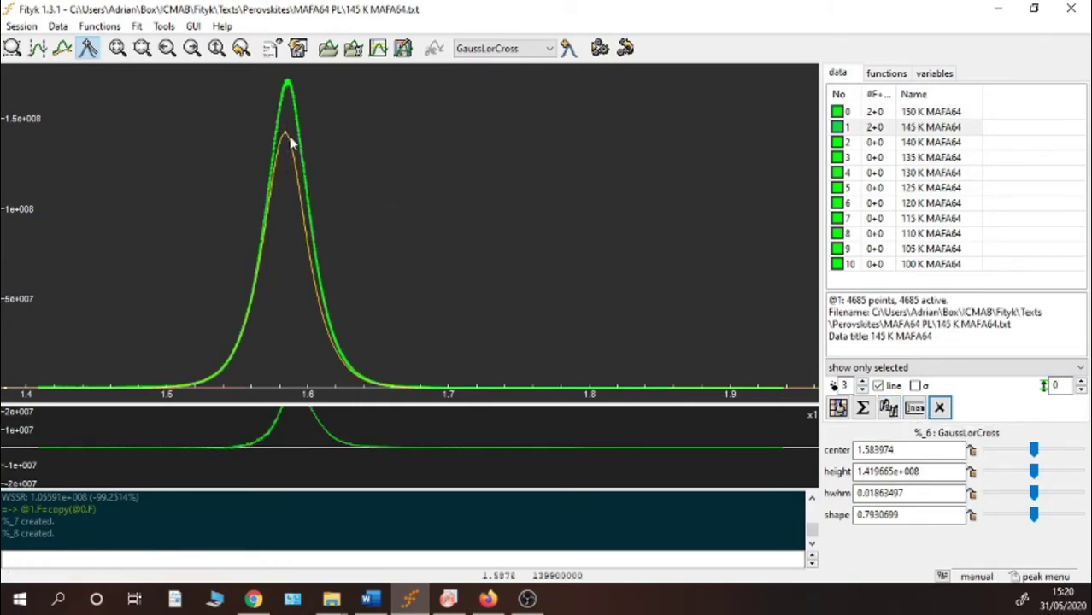
pyautogui.click(601, 50)
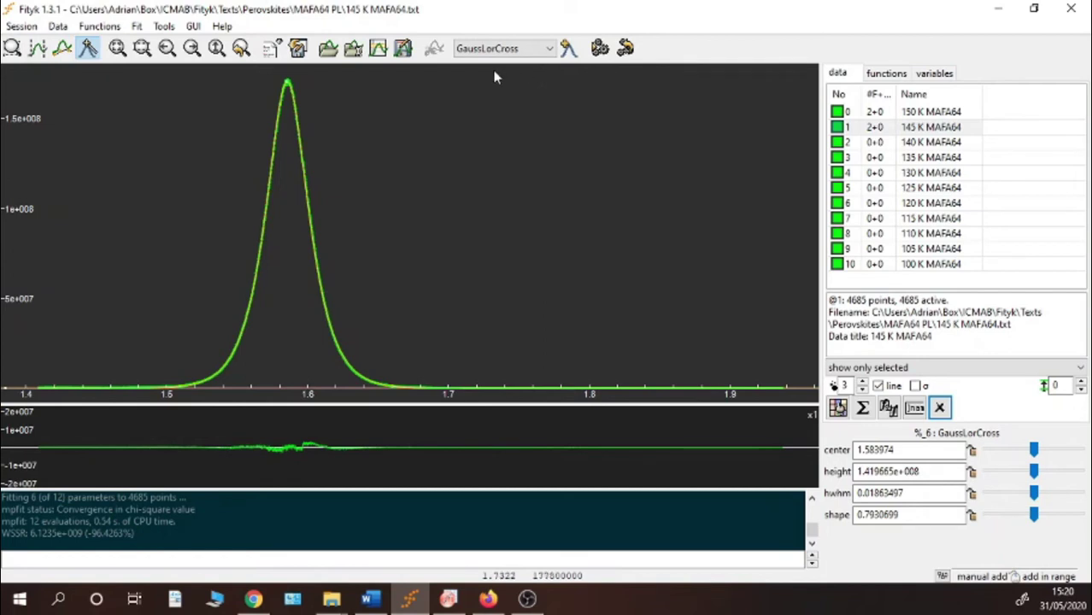
pyautogui.click(873, 116)
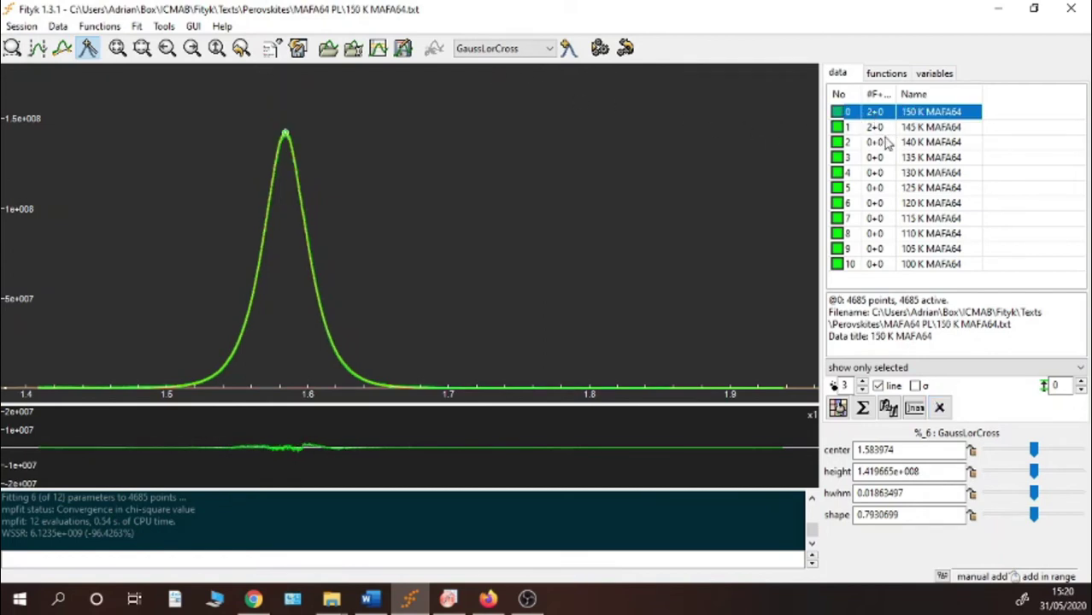
pyautogui.click(873, 128)
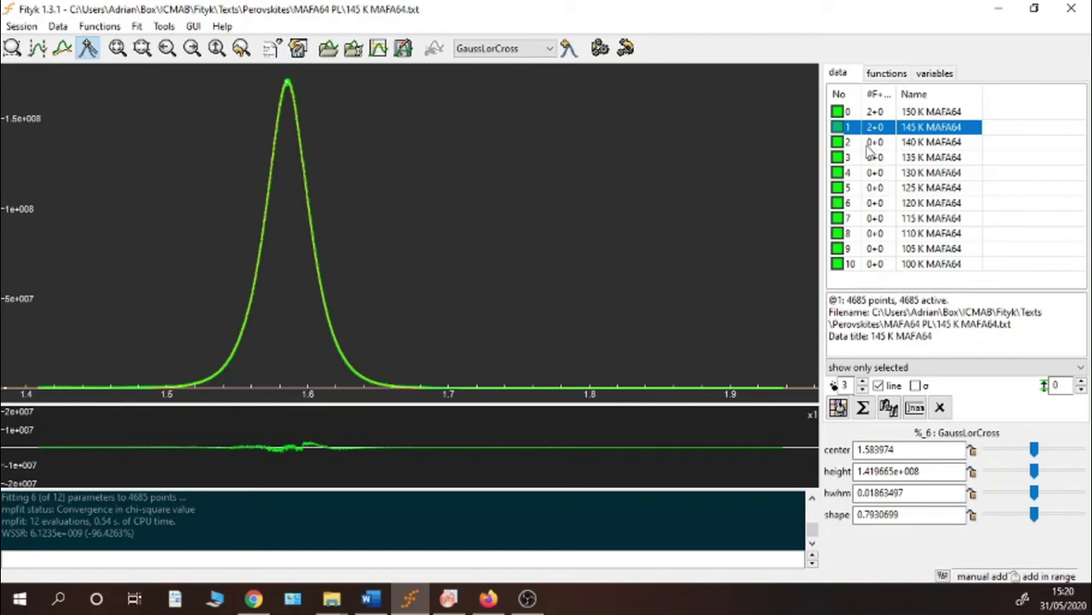
pyautogui.press('Down')
pyautogui.press('Down')
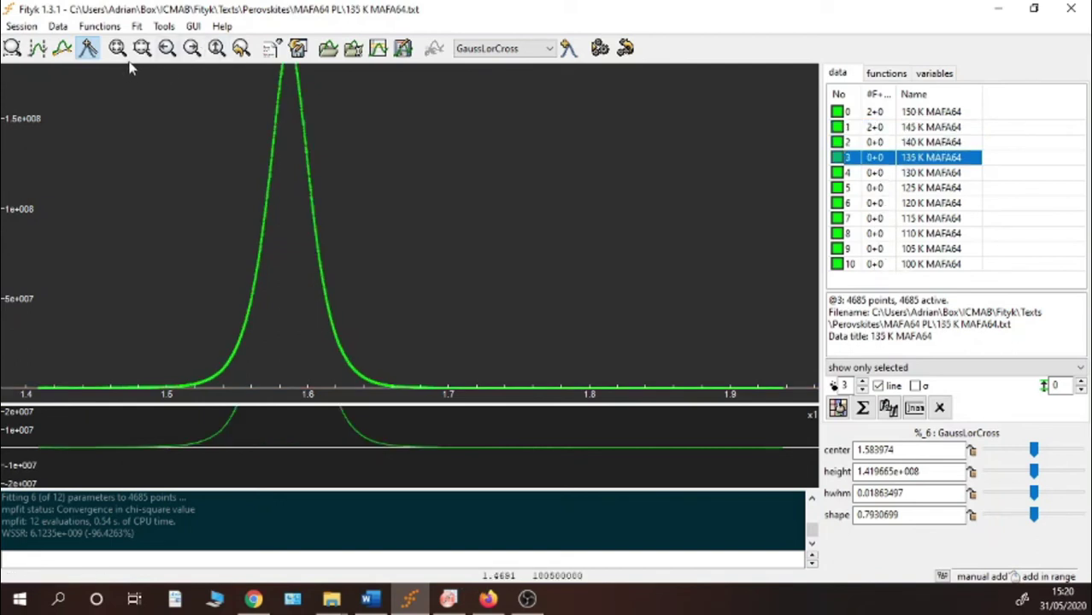
pyautogui.press('Down')
pyautogui.press('Down')
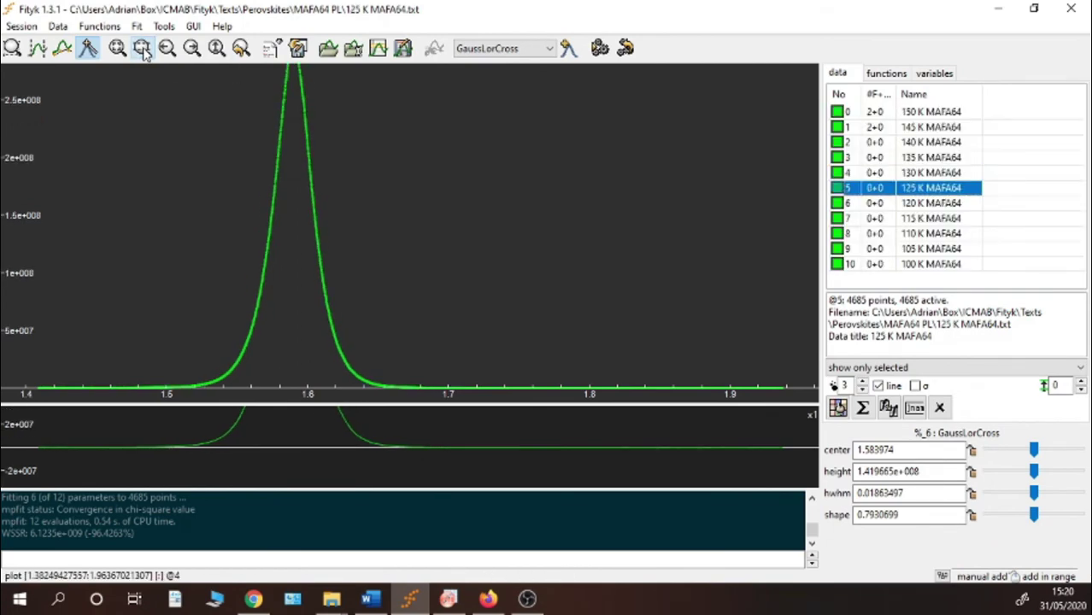
pyautogui.press('Down')
pyautogui.press('Down')
pyautogui.press('Down')
pyautogui.press('Down')
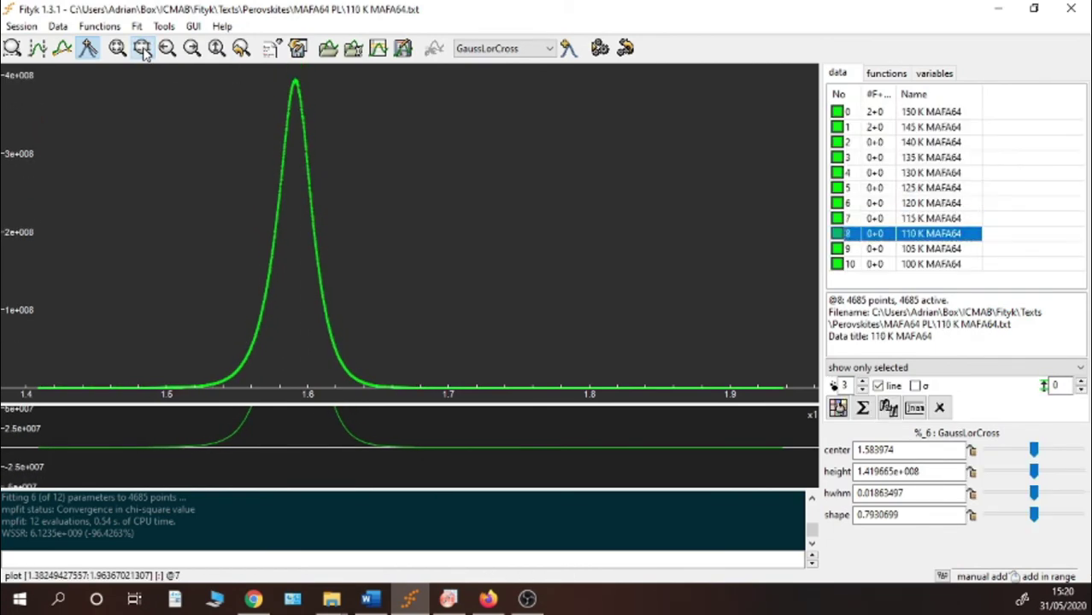
pyautogui.press('Down')
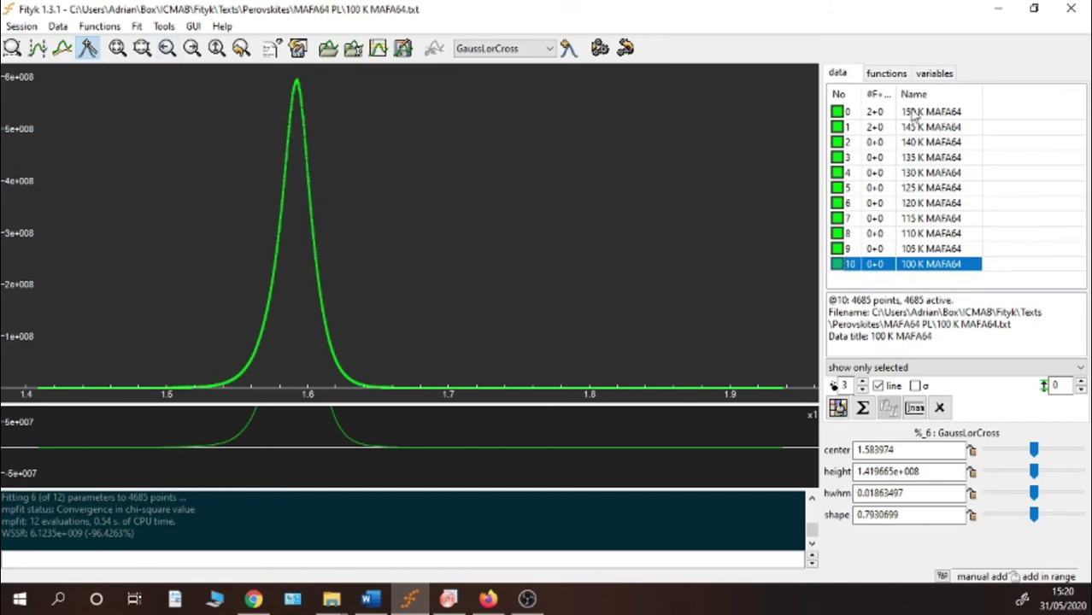
pyautogui.click(908, 112)
pyautogui.click(907, 127)
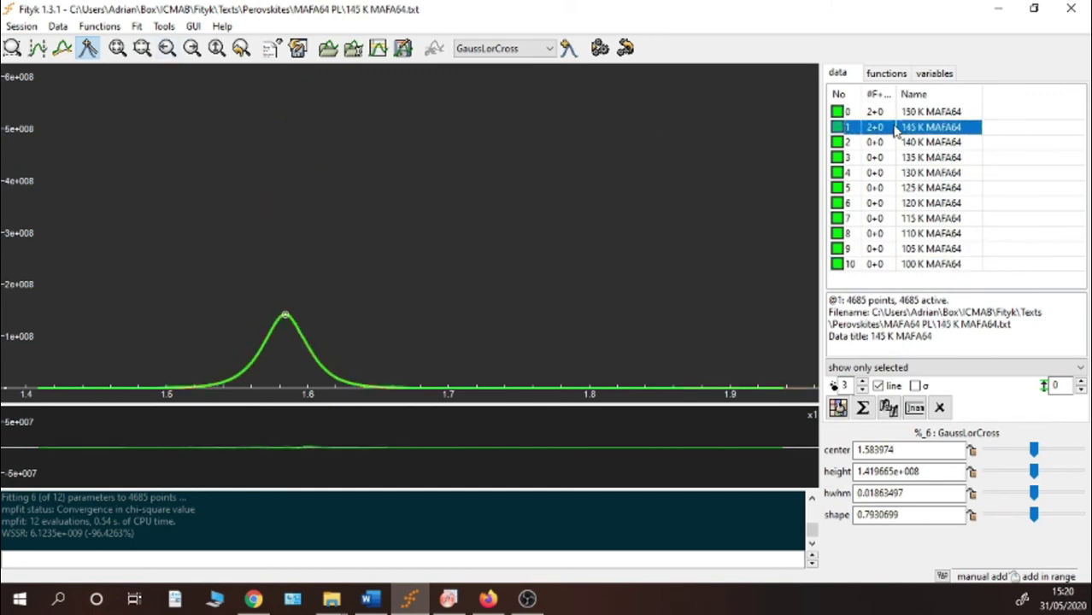
pyautogui.click(141, 50)
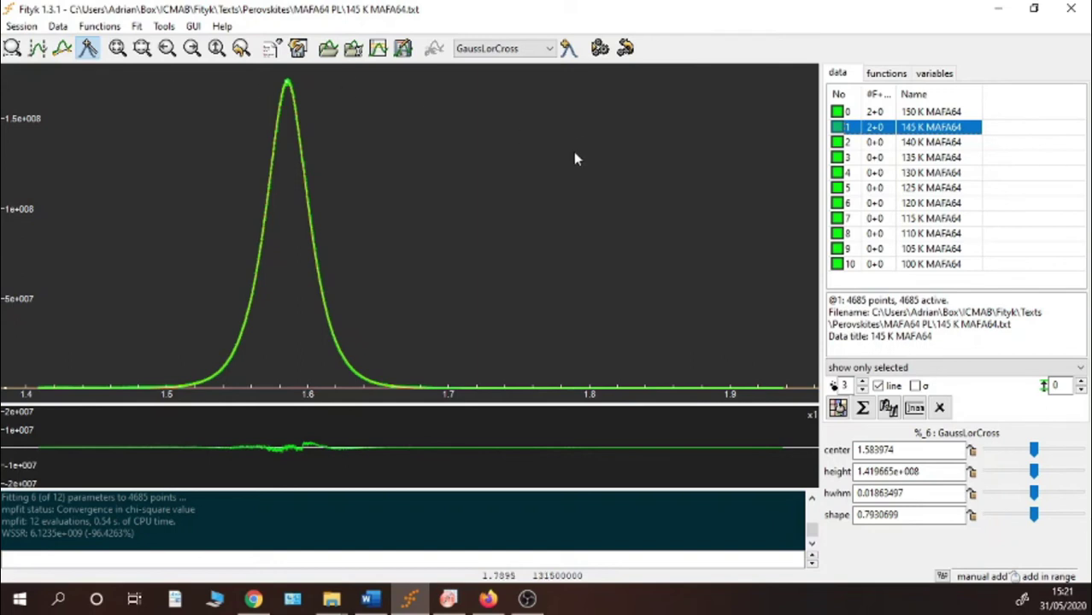
pyautogui.click(532, 49)
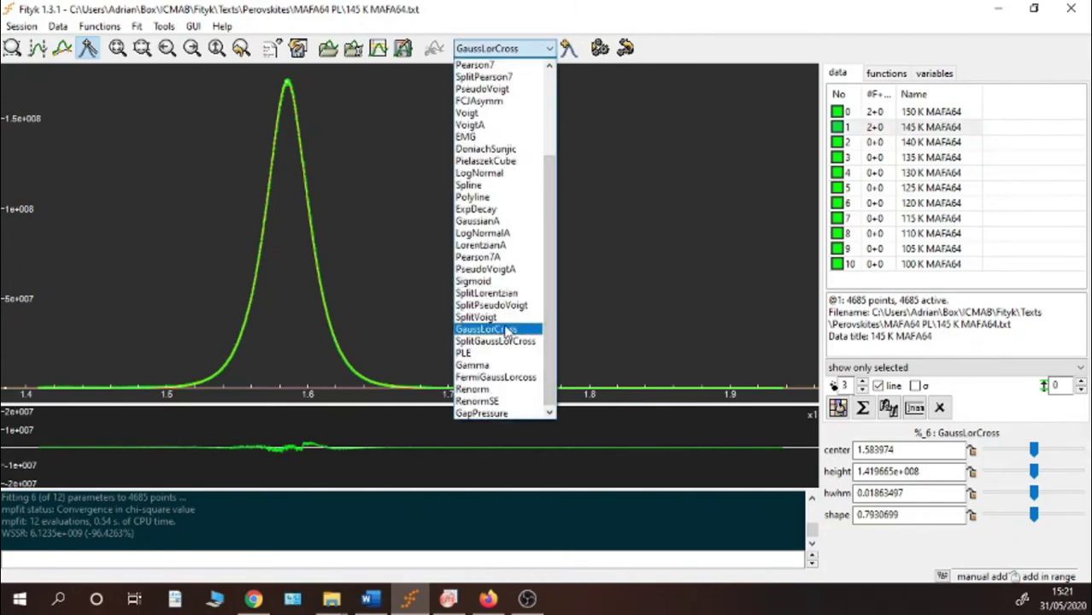
pyautogui.click(506, 330)
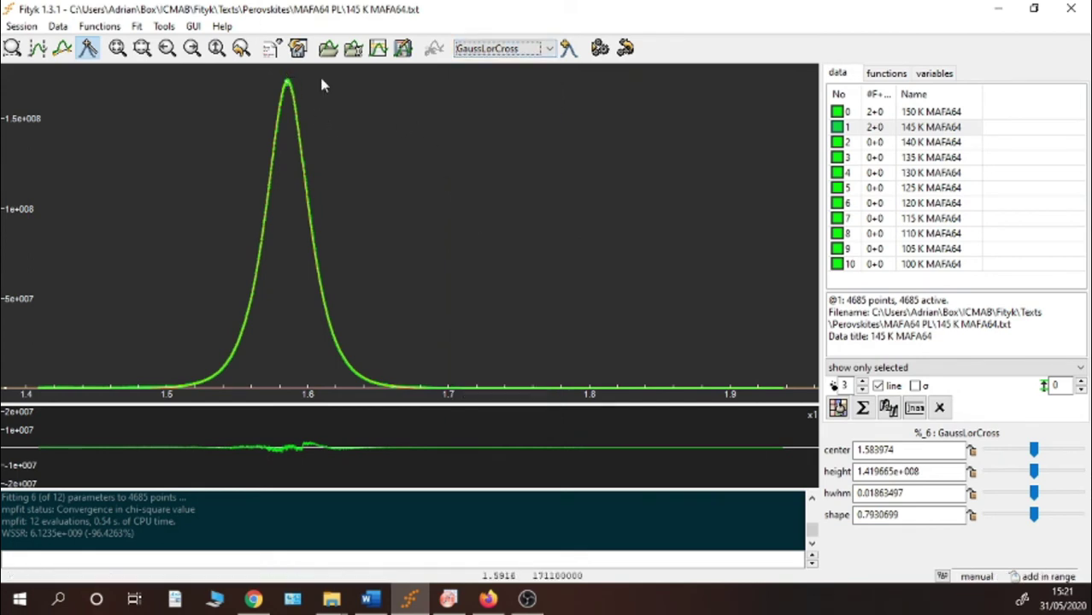
pyautogui.click(883, 128)
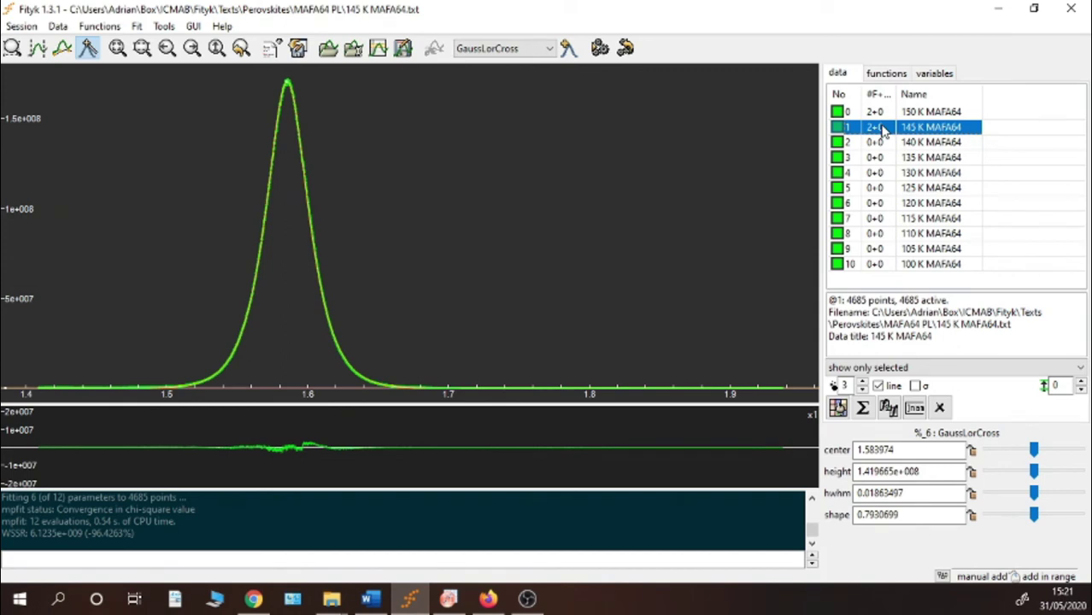
# Export the 145 K points with all component functions to 145 K MAFA64.dat, overwriting the old file.
pyautogui.click(99, 26)
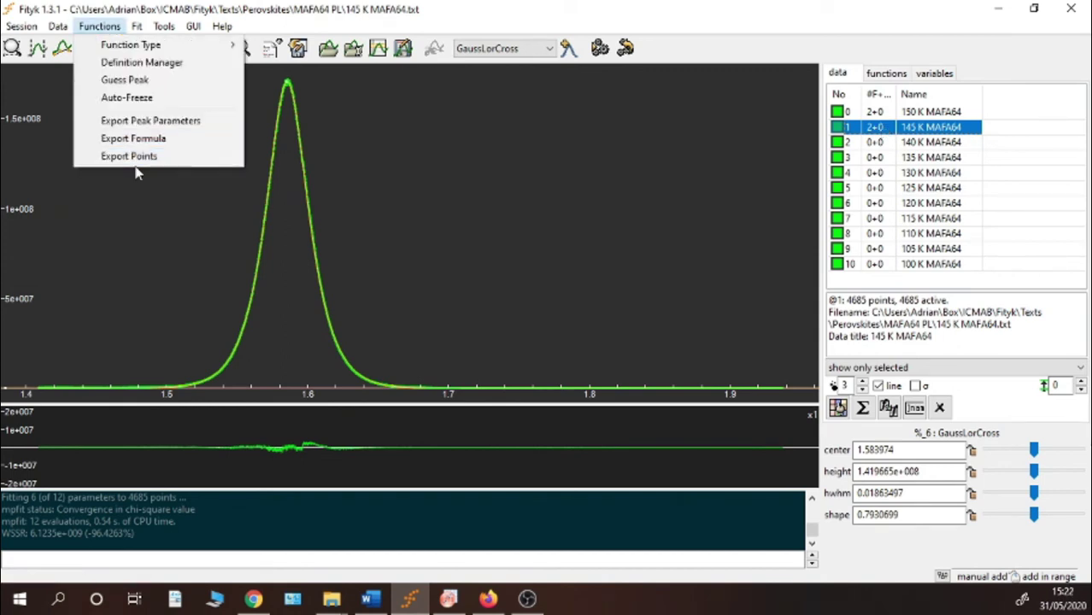
pyautogui.click(131, 158)
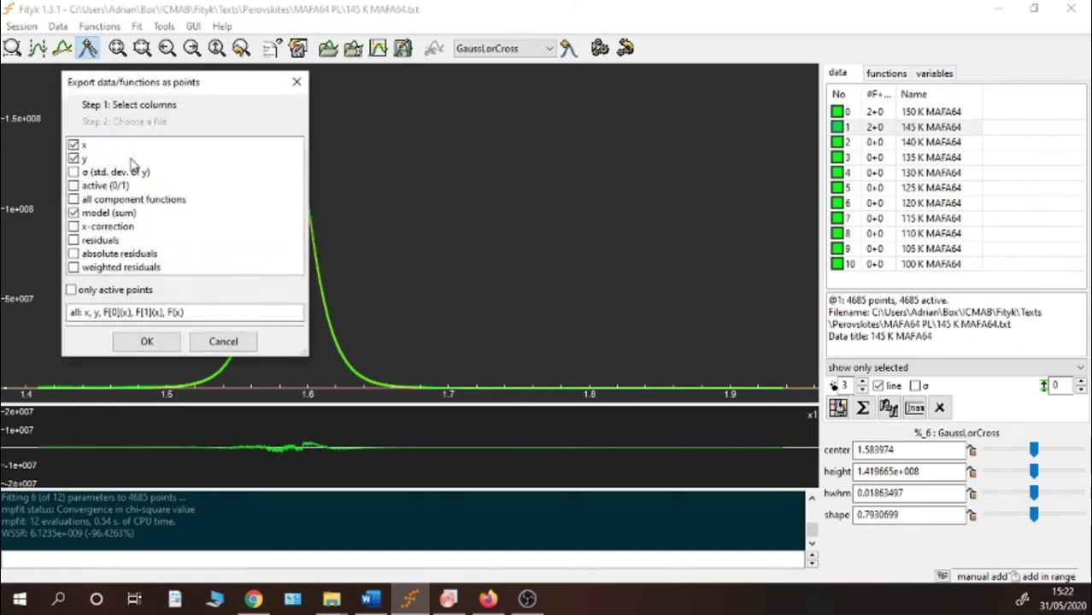
pyautogui.click(74, 200)
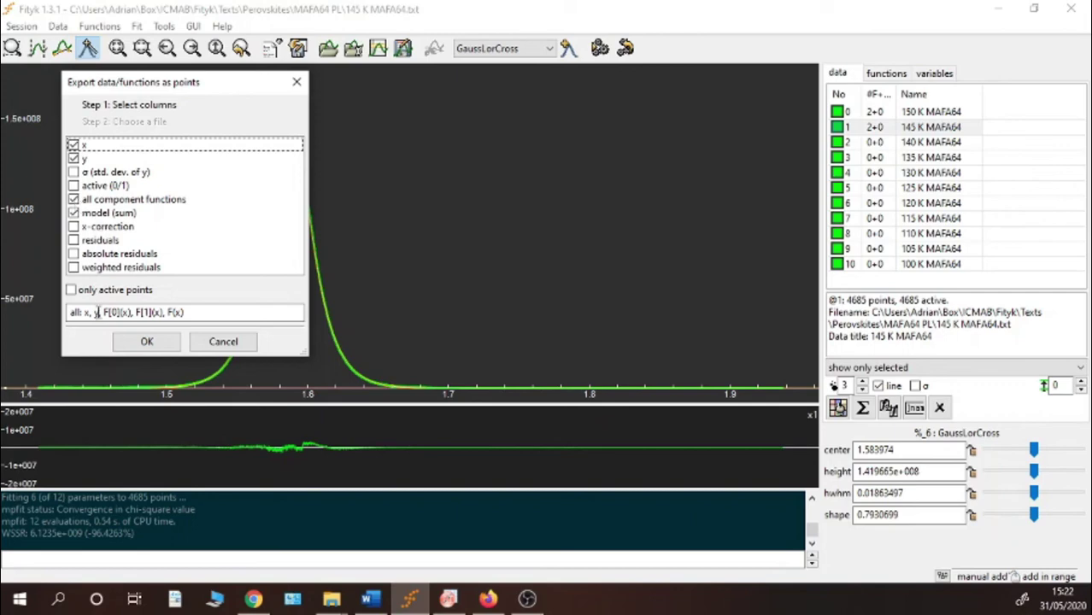
pyautogui.click(146, 341)
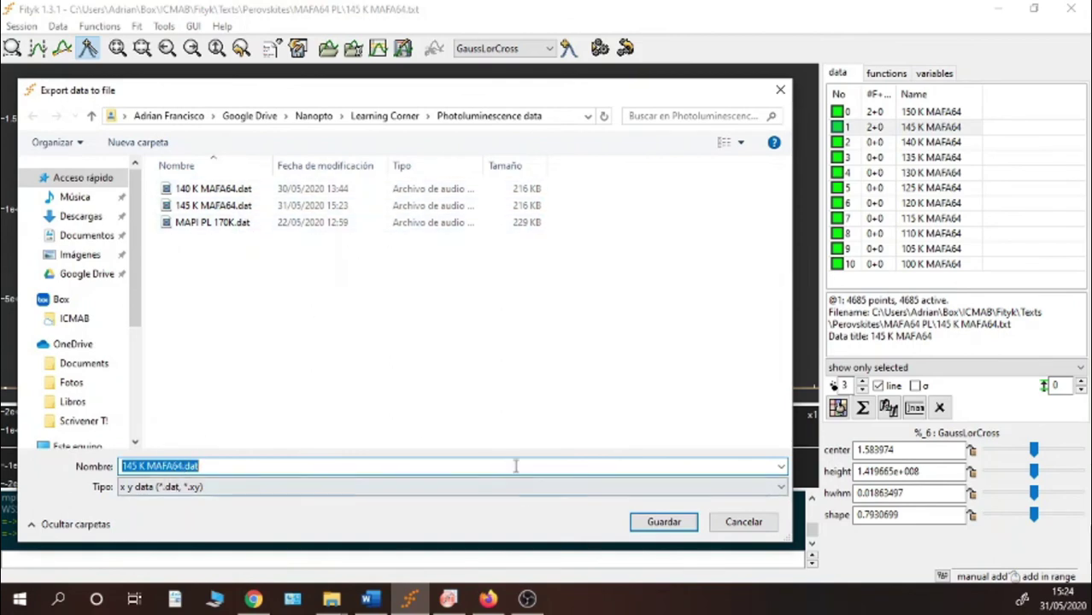
pyautogui.click(651, 524)
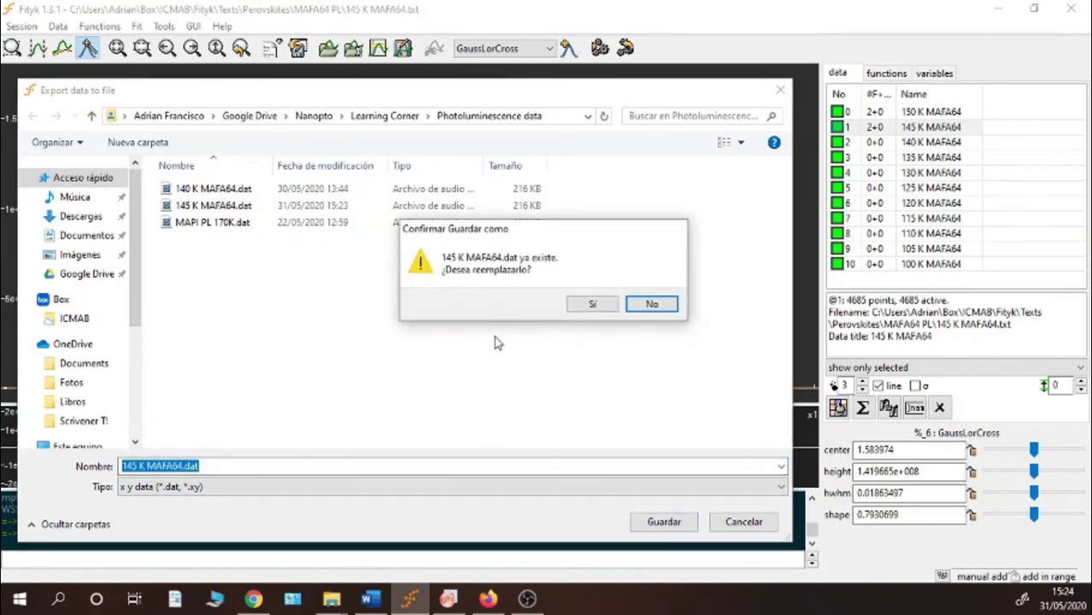
pyautogui.click(583, 301)
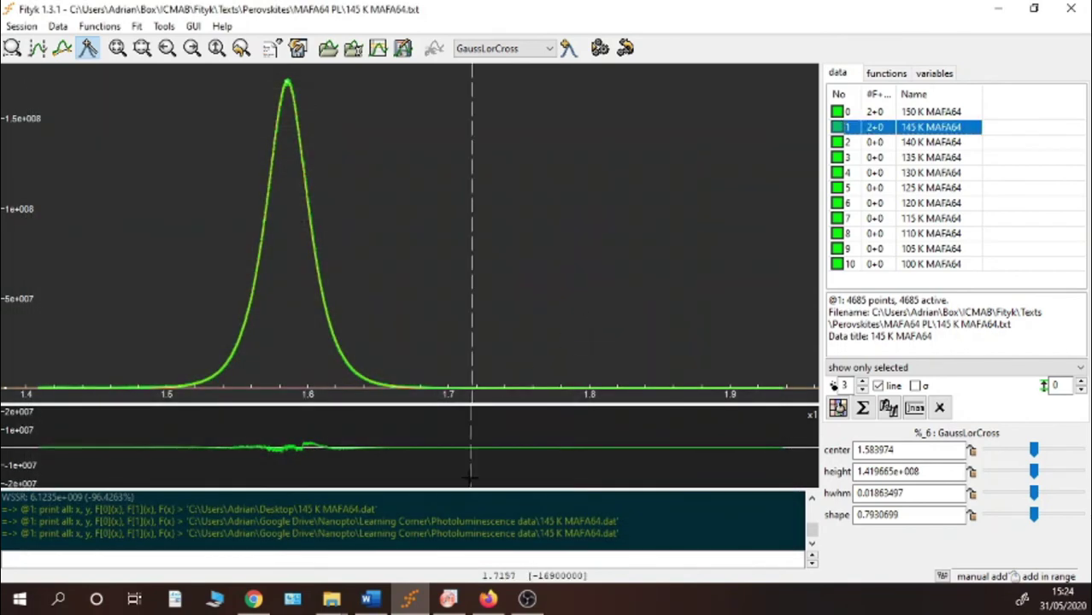
# Import 145 K MAFA64.dat into the OriginPro worksheet as a single ASCII file, filling columns A–E.
pyautogui.click(449, 602)
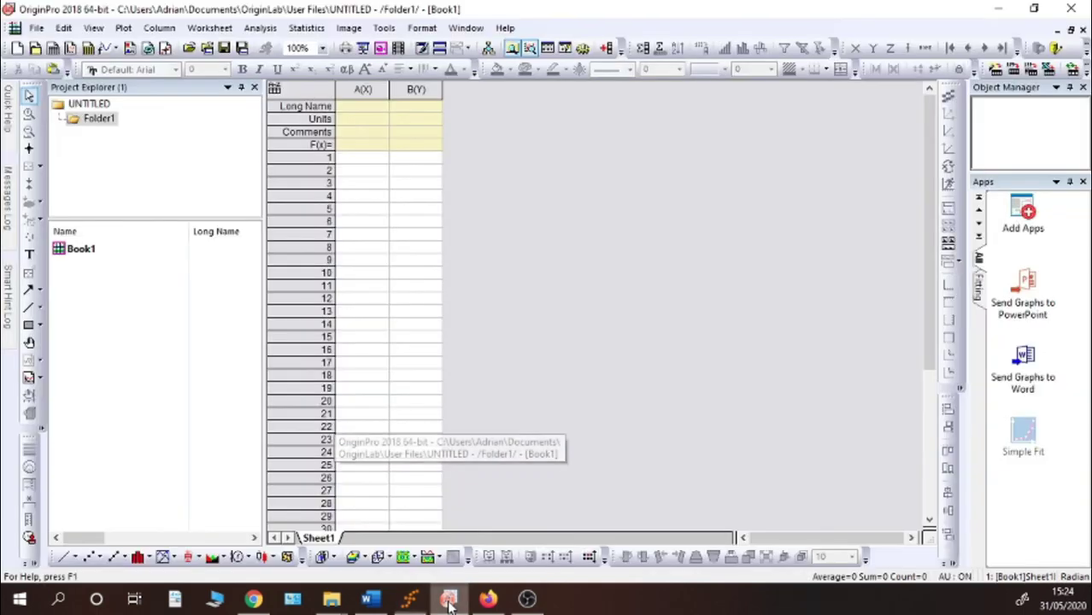
pyautogui.click(34, 28)
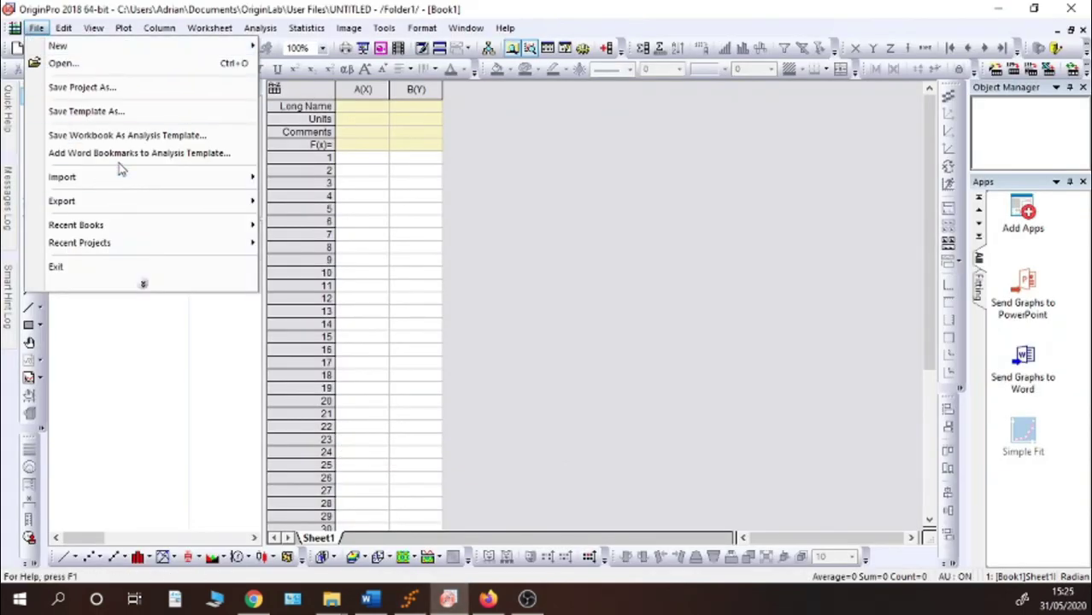
pyautogui.moveTo(109, 178)
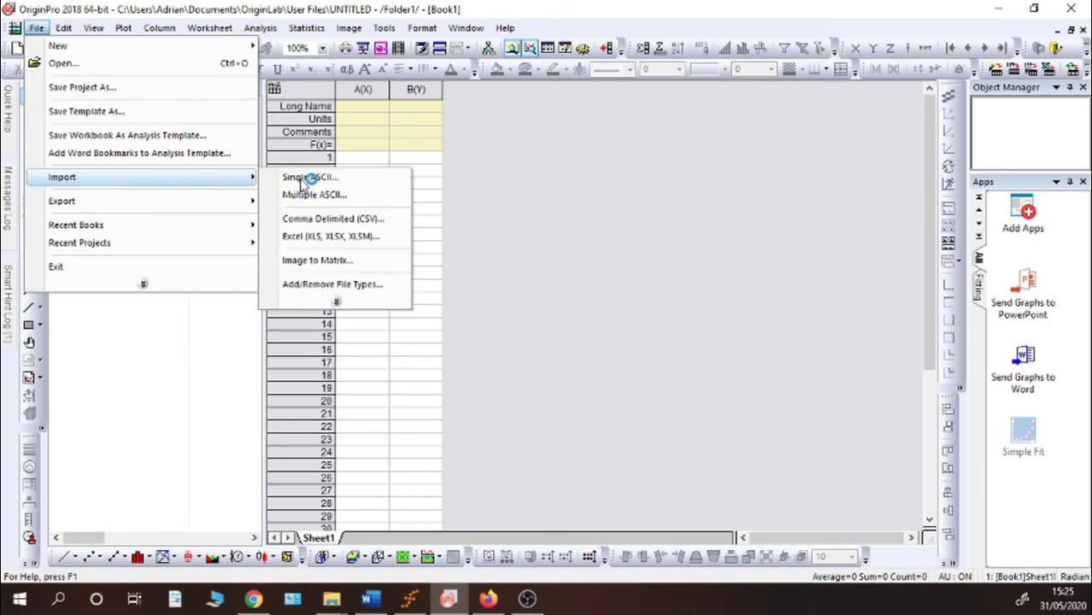
pyautogui.click(303, 178)
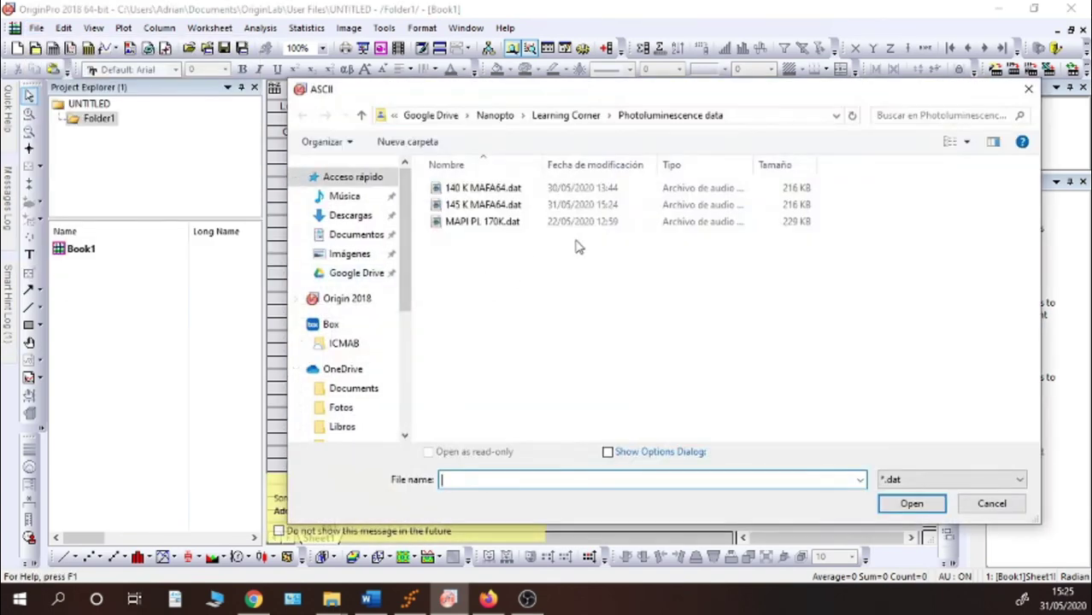
pyautogui.click(508, 211)
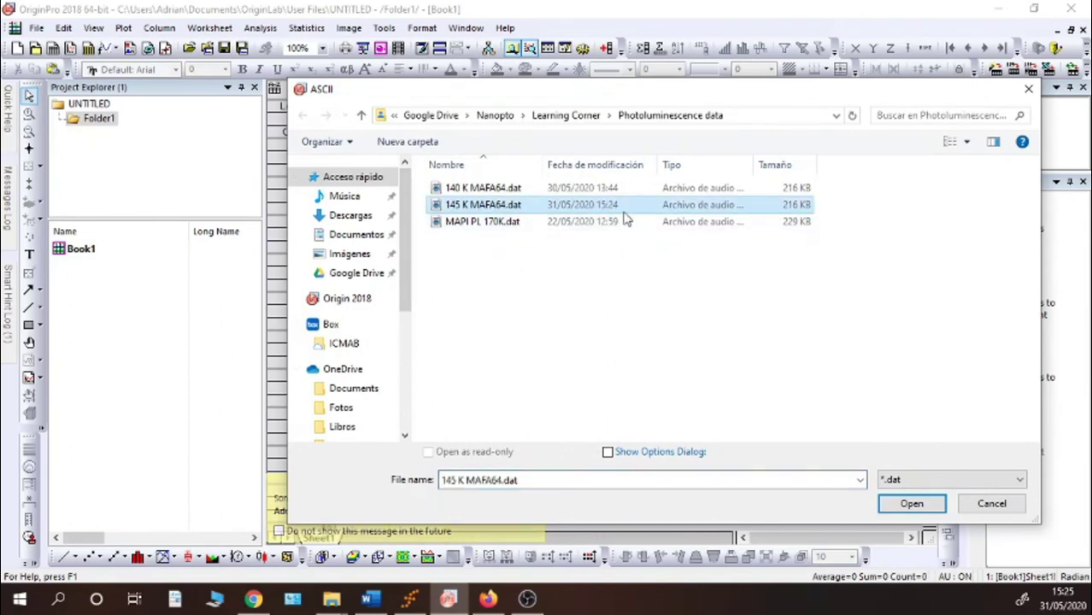
pyautogui.click(906, 503)
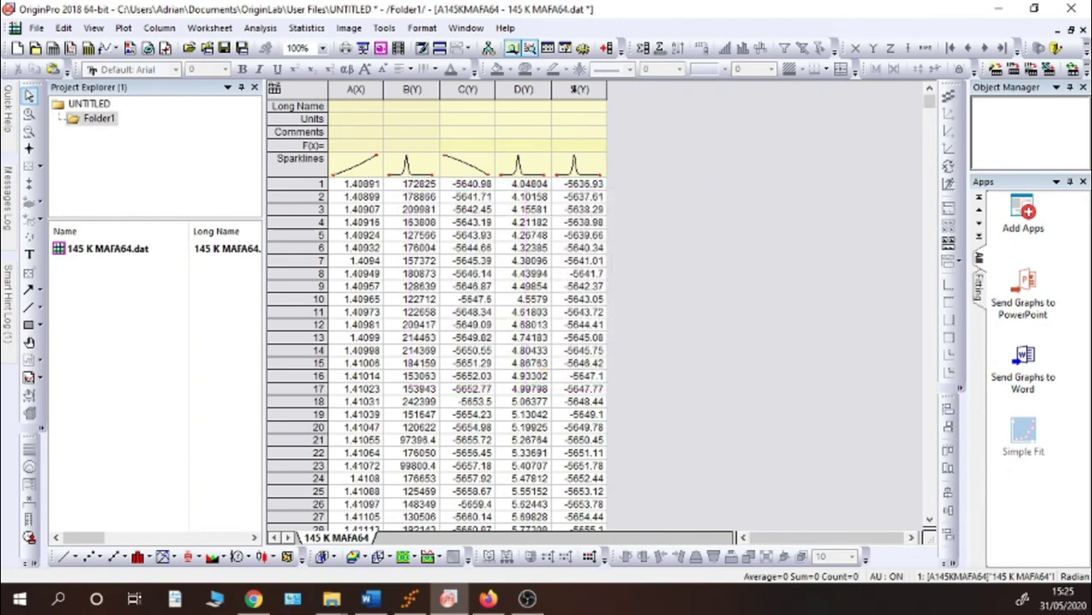
# Plot columns B–E against A as a line graph.
pyautogui.moveTo(578, 89); pyautogui.dragTo(363, 91)
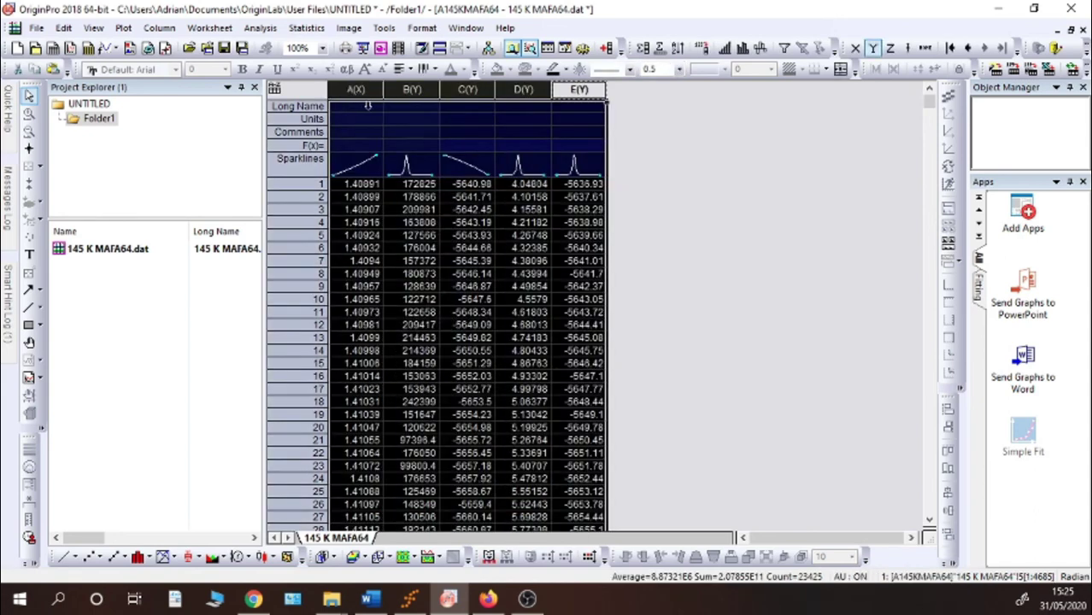
pyautogui.click(124, 28)
pyautogui.moveTo(140, 86)
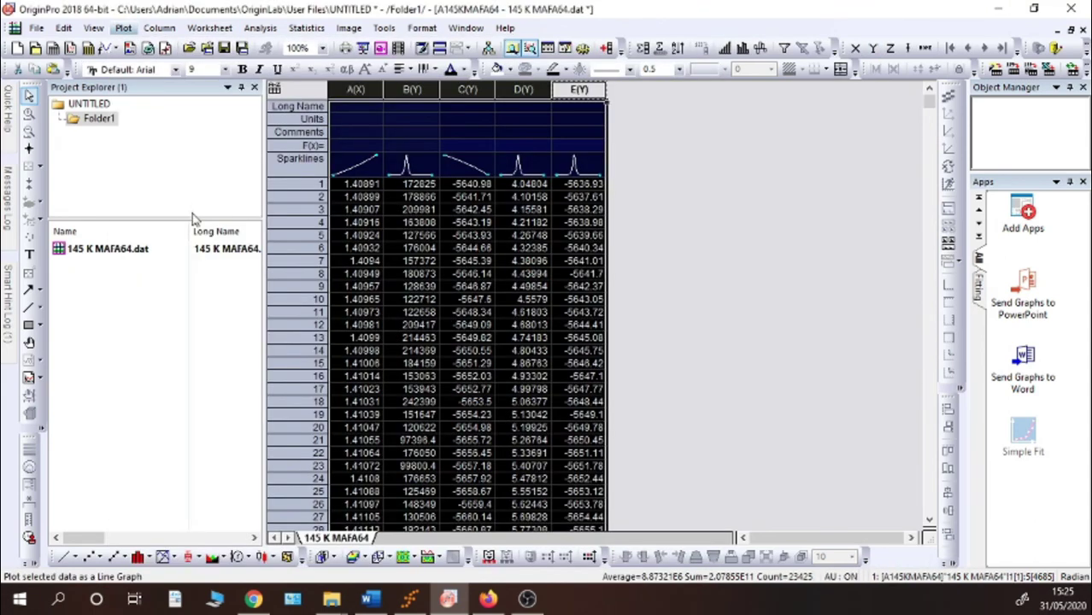
pyautogui.click(192, 214)
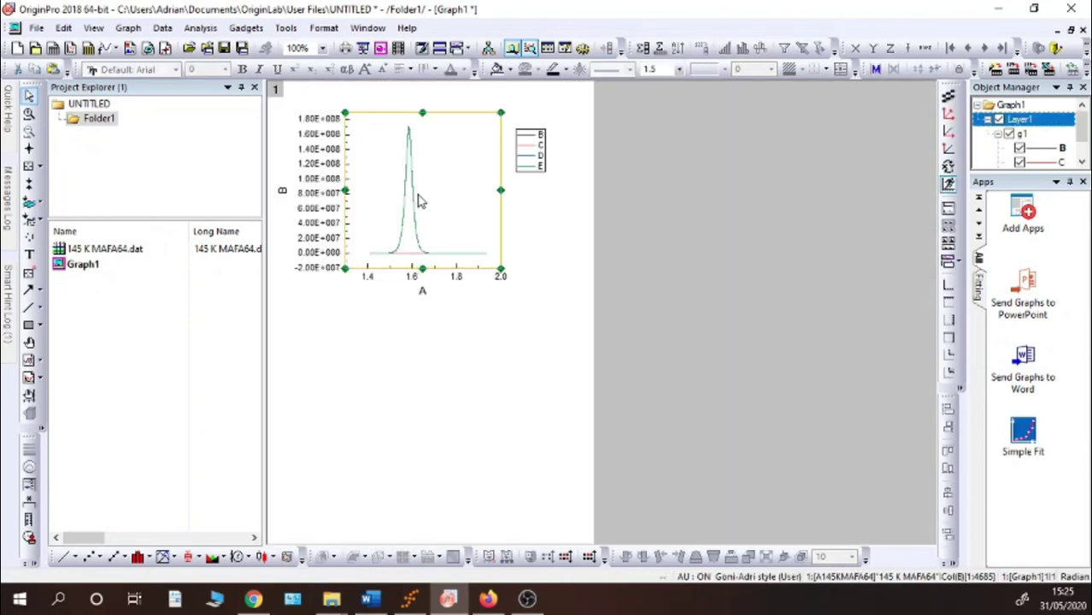
# Adjust the Graph1 page view, then go back to Fityk.
pyautogui.click(603, 262)
pyautogui.scroll(3, 295, 214)
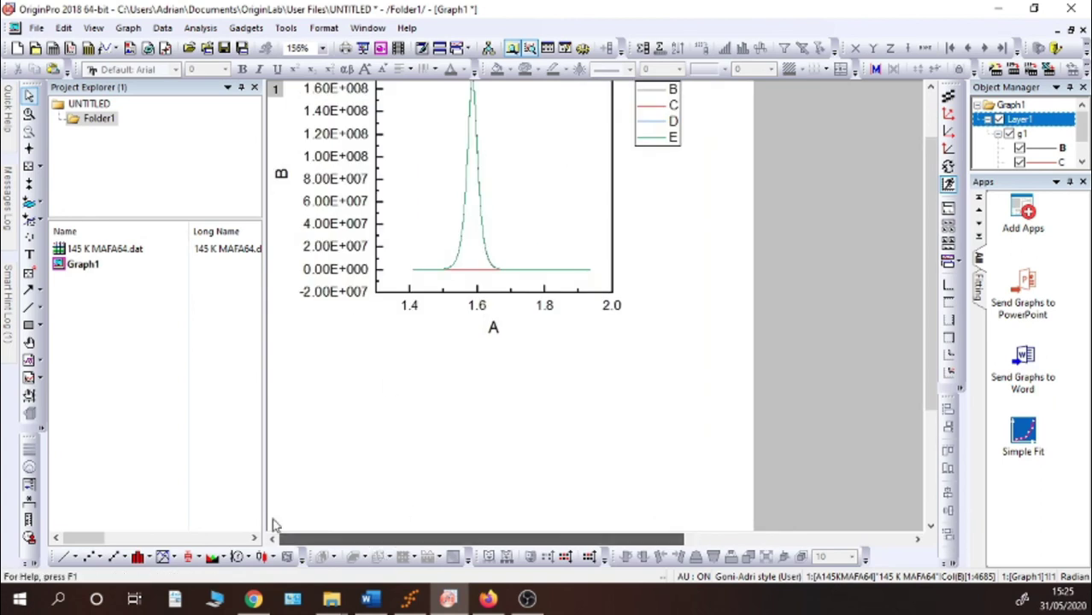
pyautogui.moveTo(362, 537); pyautogui.dragTo(352, 537)
pyautogui.scroll(2, 353, 373)
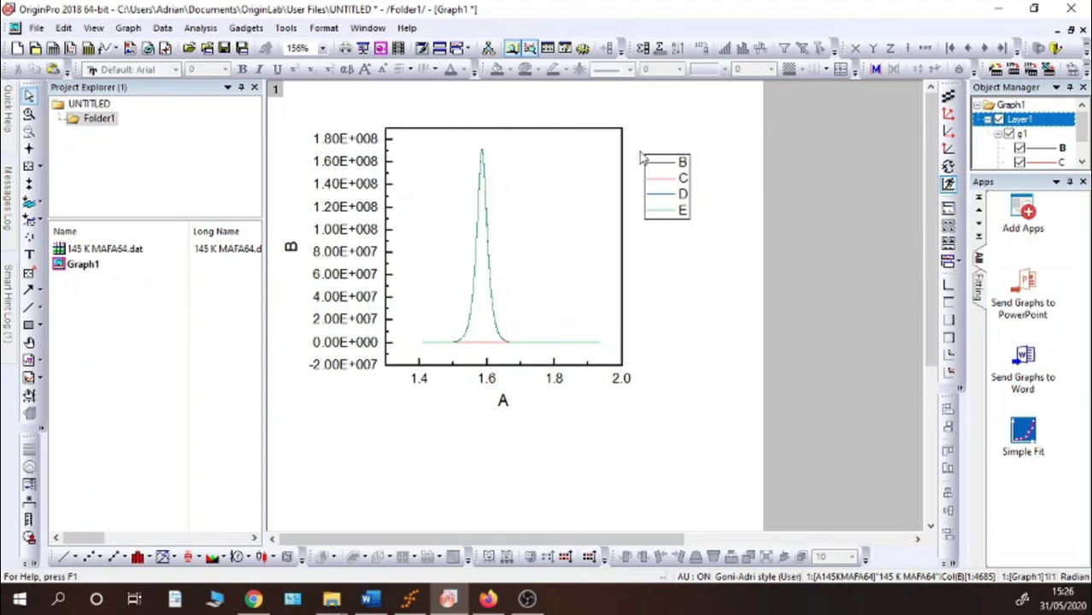
pyautogui.click(986, 7)
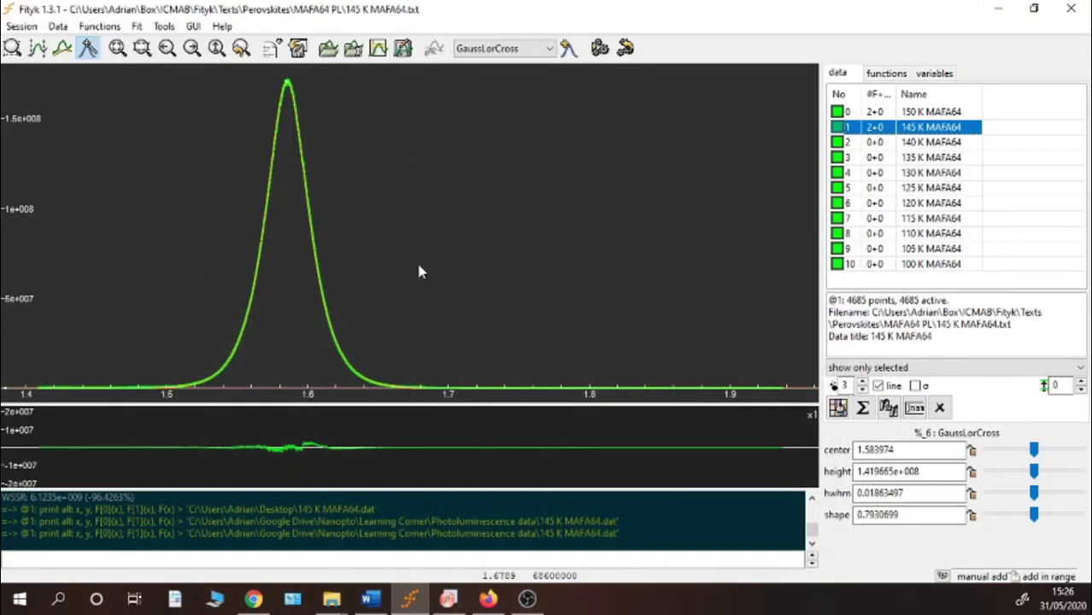